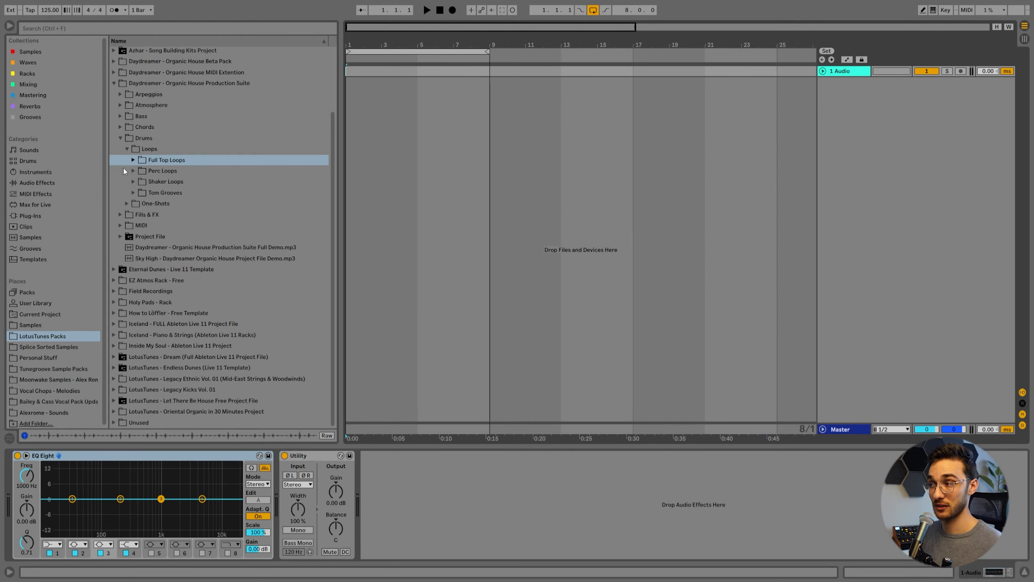
Load the 04 Kick Belly Kick sample from the Daydreamer drum one-shots onto a new track.
{"action": "left_click", "coordinate": [128, 206]}
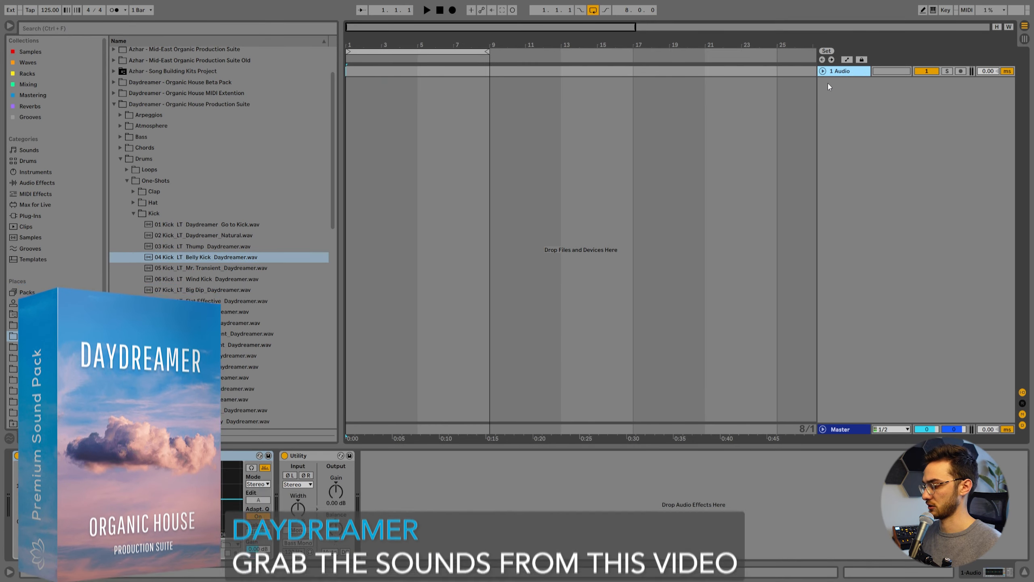
{"action": "key", "text": "Return"}
{"action": "left_click", "coordinate": [488, 88]}
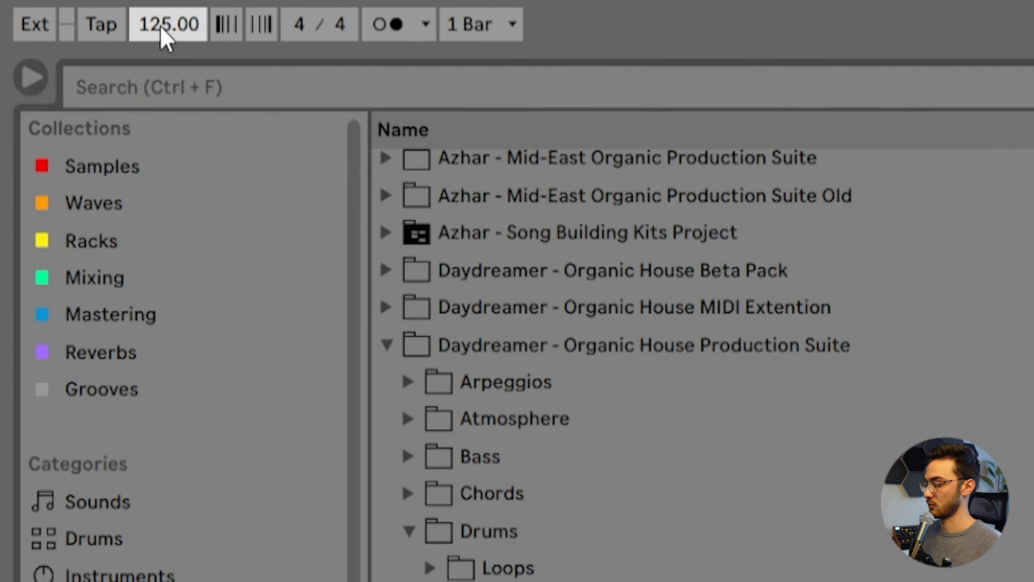
Set the project tempo to 123 BPM.
{"action": "left_click", "coordinate": [48, 10]}
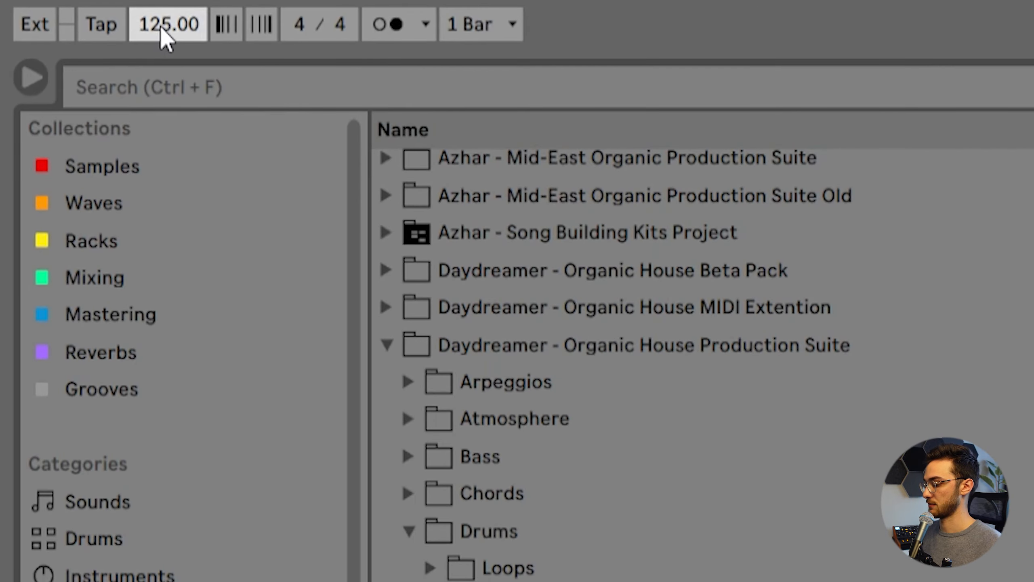
{"action": "type", "text": "123"}
{"action": "key", "text": "Return"}
Create an eight-bar MIDI clip on the kick track and set its note grid to 1/4.
{"action": "left_click_drag", "start_coordinate": [488, 85], "coordinate": [337, 83]}
{"action": "key", "text": "ctrl+shift+m"}
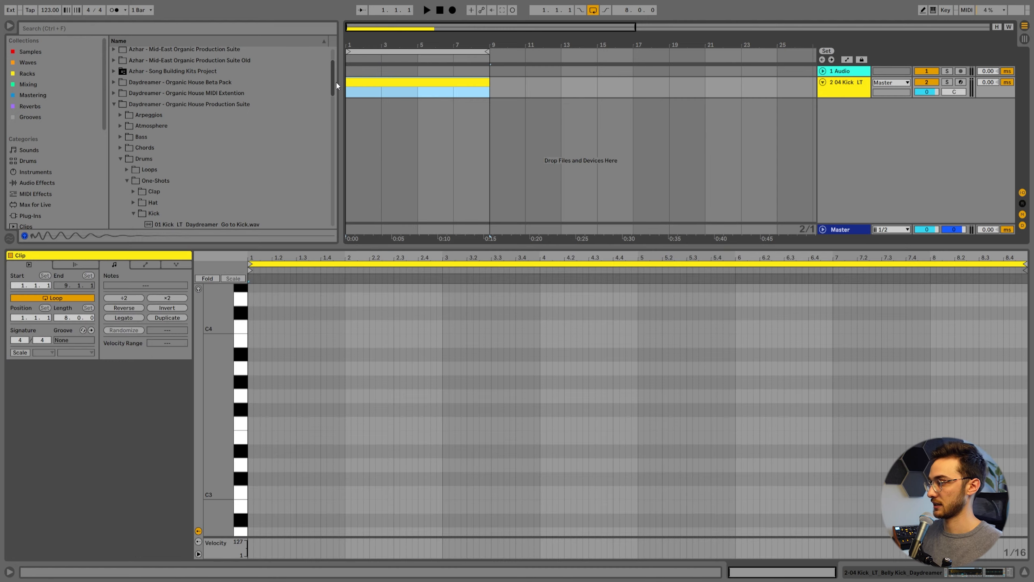
{"action": "right_click", "coordinate": [296, 355]}
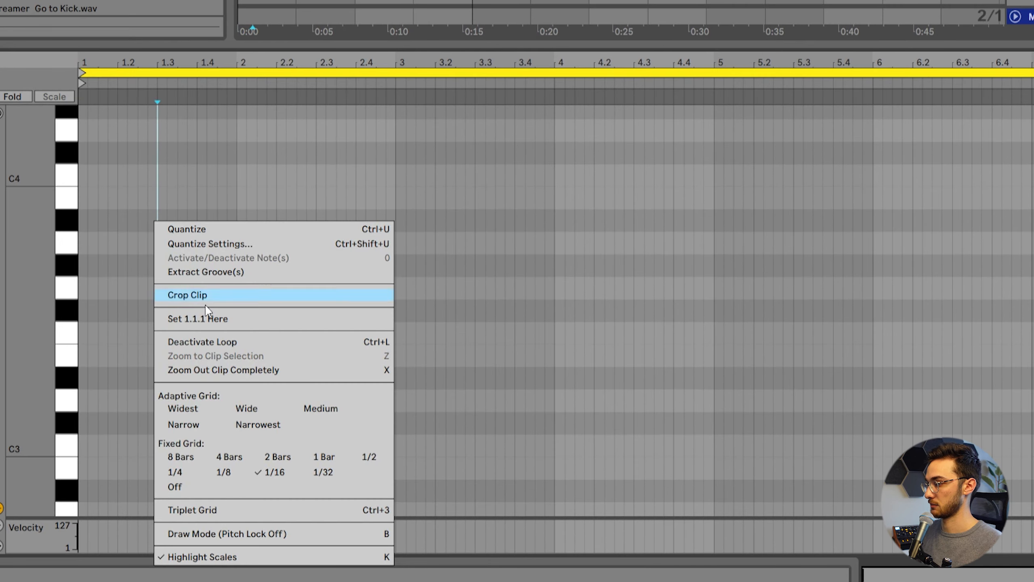
{"action": "left_click", "coordinate": [176, 473]}
Place a quarter note on C3 at the start of the kick clip and duplicate it on every beat through all eight bars.
{"action": "double_click", "coordinate": [105, 180]}
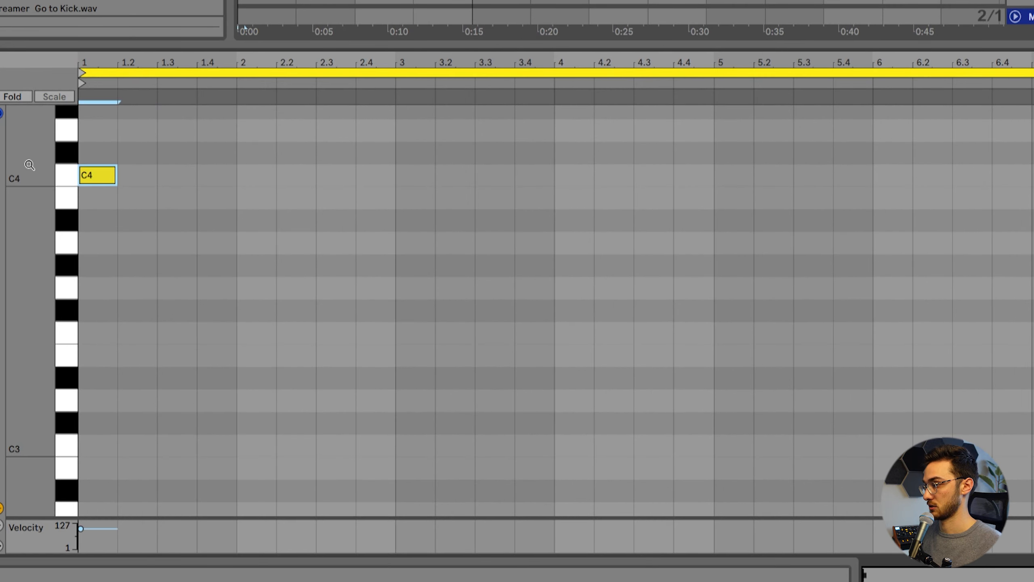
{"action": "key", "text": "shift+Down"}
{"action": "scroll", "coordinate": [137, 225], "scroll_direction": "down", "scroll_amount": 2}
{"action": "key", "text": "ctrl+d"}
{"action": "key", "text": "ctrl+d"}
{"action": "key", "text": "ctrl+d"}
{"action": "key", "text": "ctrl+d"}
{"action": "key", "text": "ctrl+d"}
{"action": "key", "text": "ctrl+d"}
{"action": "key", "text": "ctrl+d"}
{"action": "key", "text": "ctrl+d"}
{"action": "key", "text": "ctrl+d"}
{"action": "key", "text": "ctrl+d"}
{"action": "key", "text": "ctrl+d"}
{"action": "key", "text": "ctrl+d"}
{"action": "key", "text": "ctrl+d"}
{"action": "key", "text": "ctrl+d"}
{"action": "key", "text": "ctrl+d"}
{"action": "key", "text": "ctrl+d"}
{"action": "key", "text": "ctrl+d"}
{"action": "key", "text": "ctrl+d"}
{"action": "key", "text": "ctrl+d"}
{"action": "key", "text": "ctrl+d"}
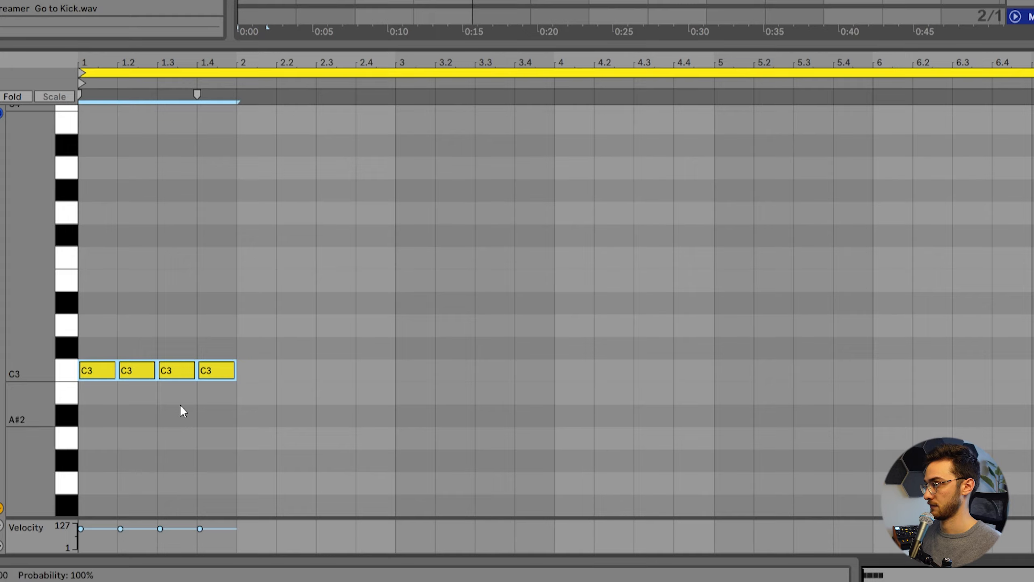
{"action": "key", "text": "ctrl+d"}
{"action": "key", "text": "ctrl+d"}
{"action": "key", "text": "ctrl+d"}
{"action": "key", "text": "ctrl+d"}
{"action": "key", "text": "shift+Tab"}
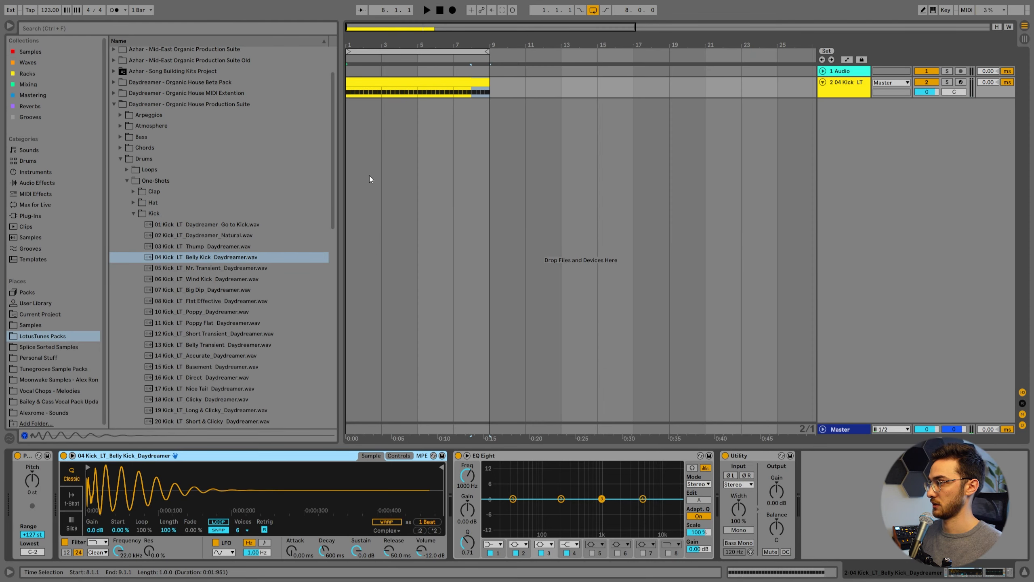
Add the 29 TopLoop sample from Full Top Loops on a new track at bar 1 and duplicate it to fill eight bars.
{"action": "left_click", "coordinate": [127, 193]}
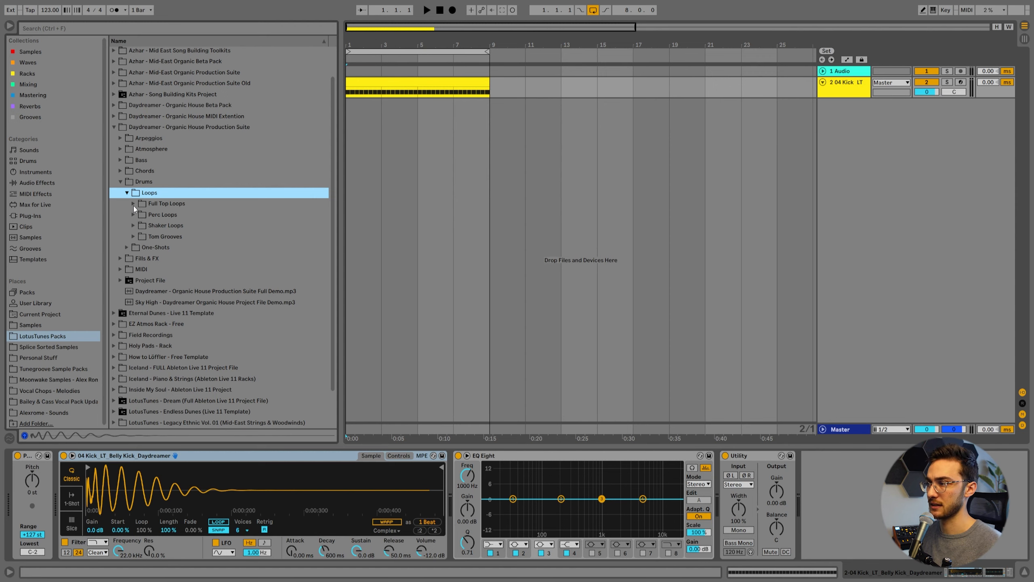
{"action": "left_click", "coordinate": [133, 203]}
{"action": "scroll", "coordinate": [219, 244], "scroll_direction": "down", "scroll_amount": 4}
{"action": "left_click", "coordinate": [196, 406]}
{"action": "left_click_drag", "start_coordinate": [196, 405], "coordinate": [358, 104]}
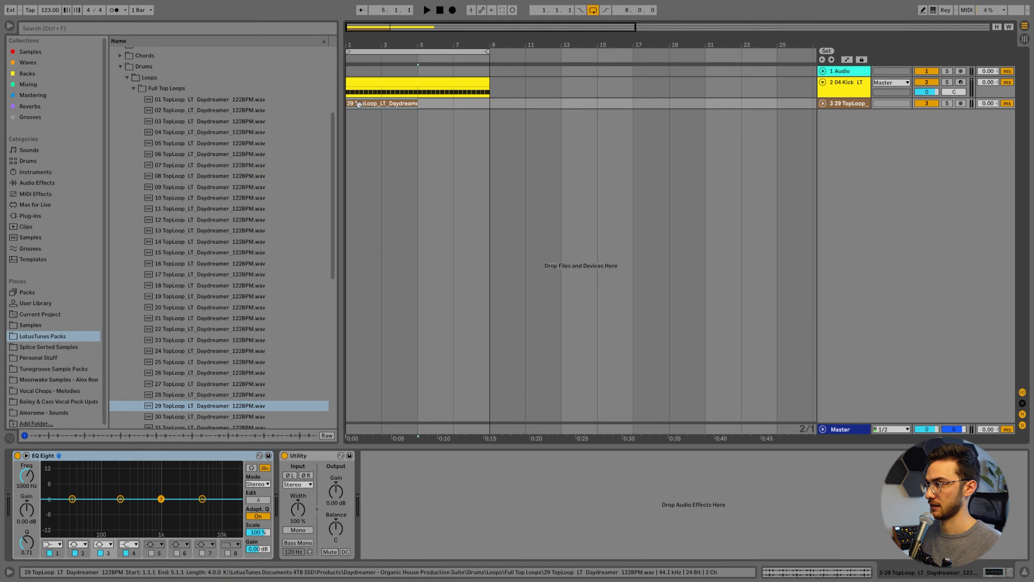
{"action": "key", "text": "ctrl+d"}
Set the top loop track's volume to -8.8 dB and play the loop.
{"action": "left_click", "coordinate": [822, 103]}
{"action": "left_click", "coordinate": [925, 114]}
{"action": "key", "text": "space"}
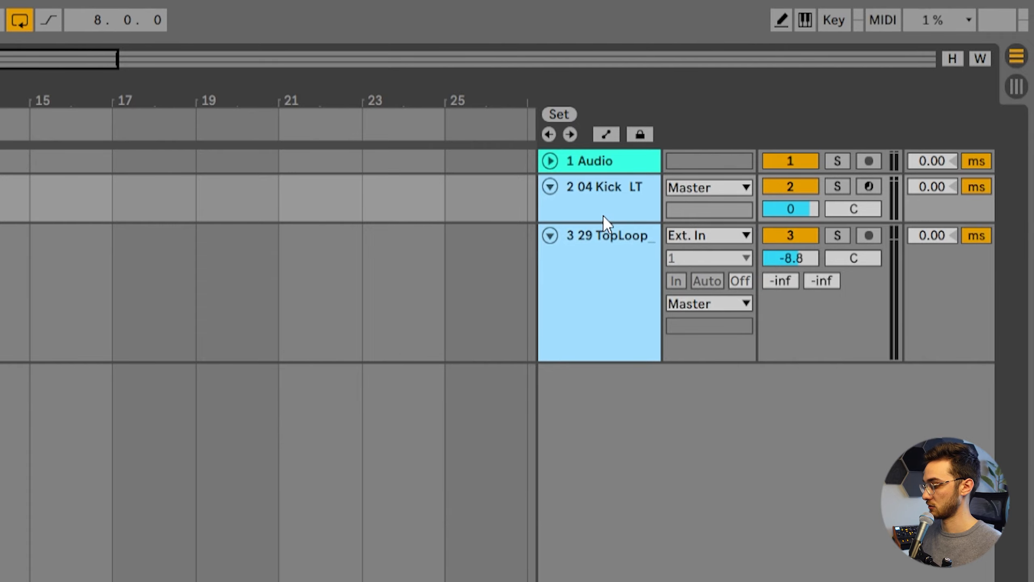
Group the kick and top loop tracks and name the group Drums.
{"action": "key", "text": "ctrl+g"}
{"action": "key", "text": "ctrl+r"}
{"action": "type", "text": "Drums"}
{"action": "key", "text": "Return"}
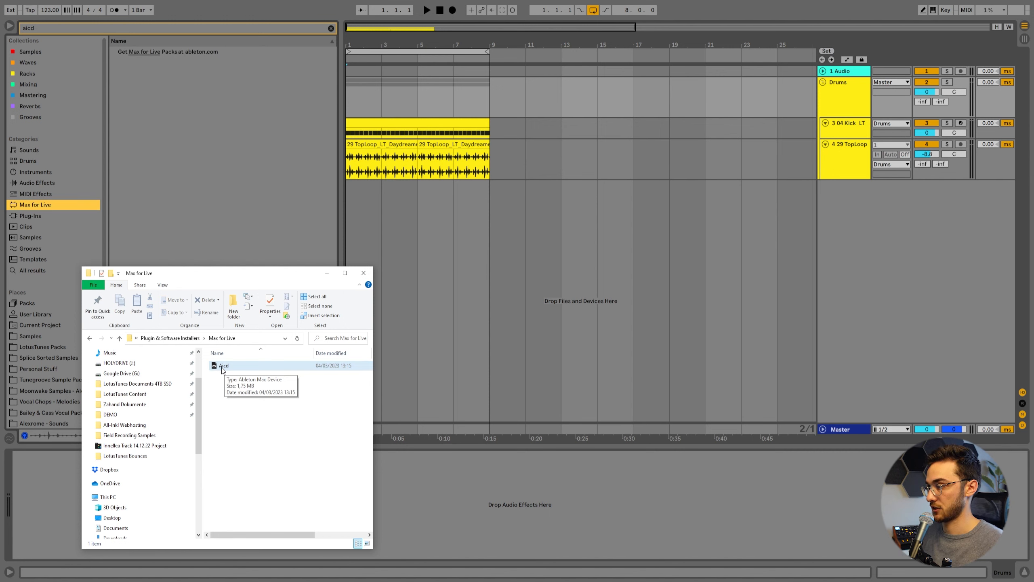
Add the Aicd Max for Live device from the file explorer folder to a new MIDI track below the drums.
{"action": "left_click_drag", "start_coordinate": [234, 369], "coordinate": [518, 328]}
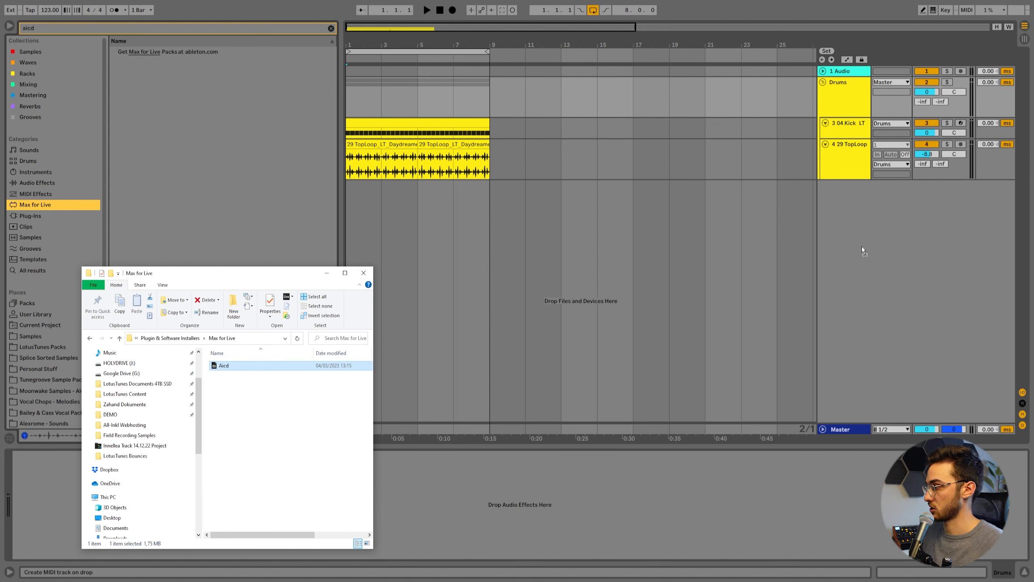
{"action": "left_click_drag", "start_coordinate": [841, 254], "coordinate": [841, 255]}
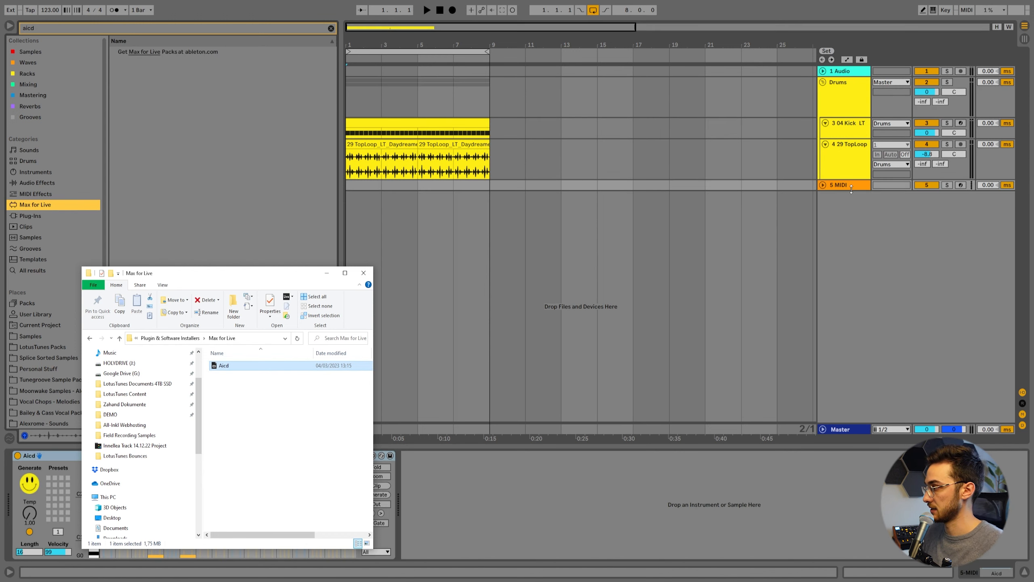
{"action": "left_click", "coordinate": [843, 184]}
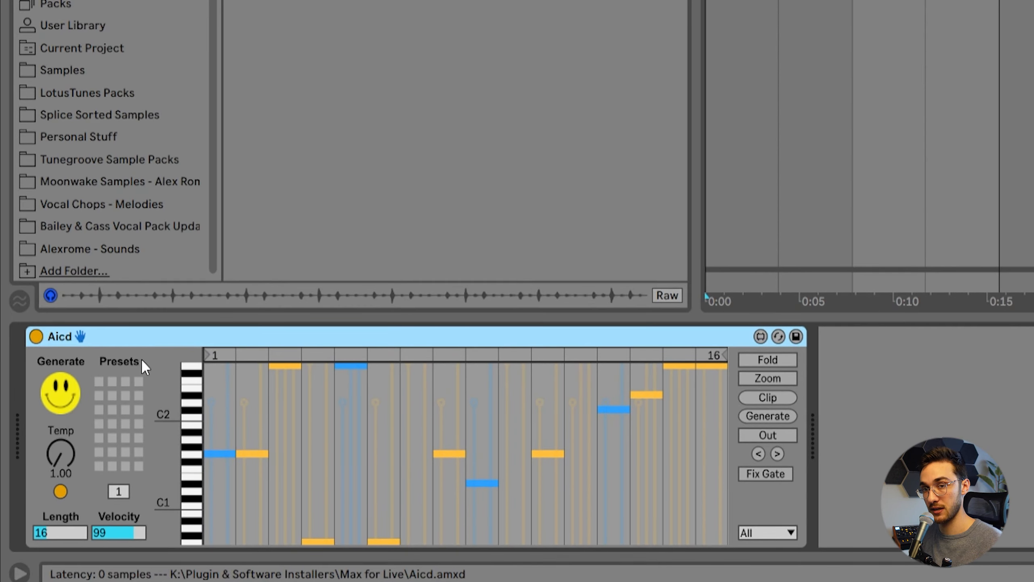
{"action": "left_click", "coordinate": [851, 2]}
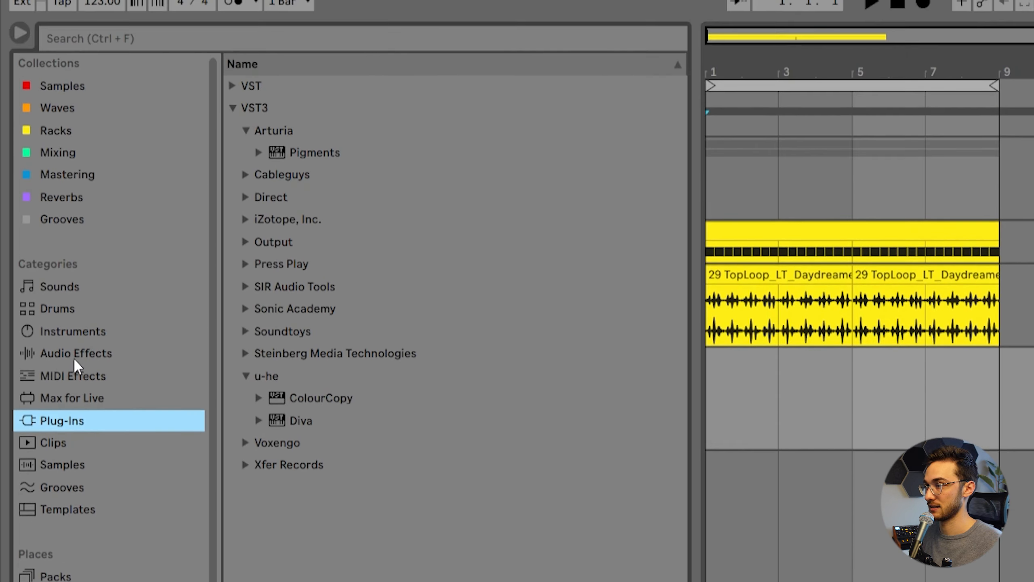
Search the instruments for "organ" and load Wavetable's Basic Organ Bass preset after the Aicd device.
{"action": "left_click", "coordinate": [74, 372]}
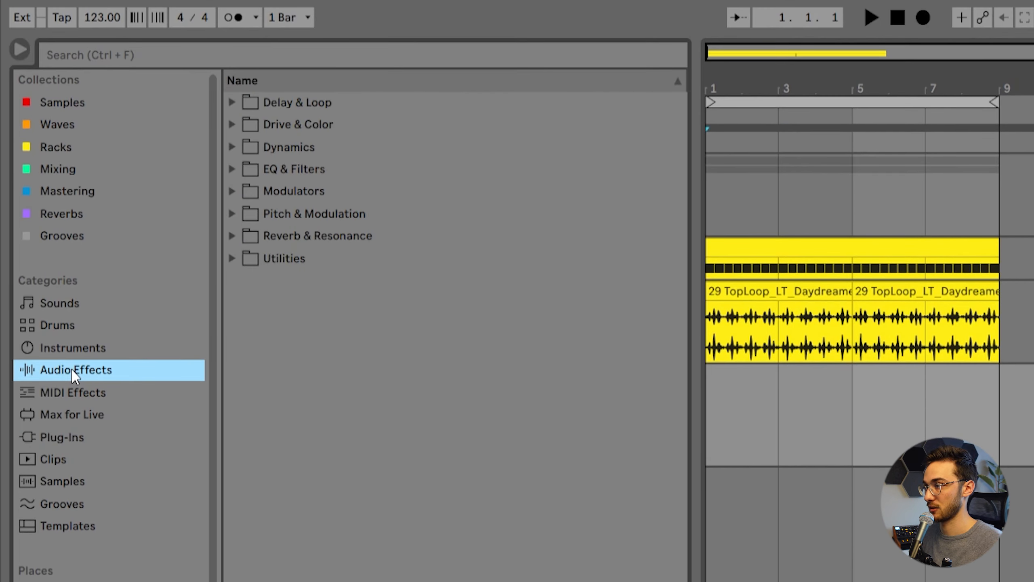
{"action": "key", "text": "ctrl+f"}
{"action": "type", "text": "organ"}
{"action": "left_click", "coordinate": [59, 349]}
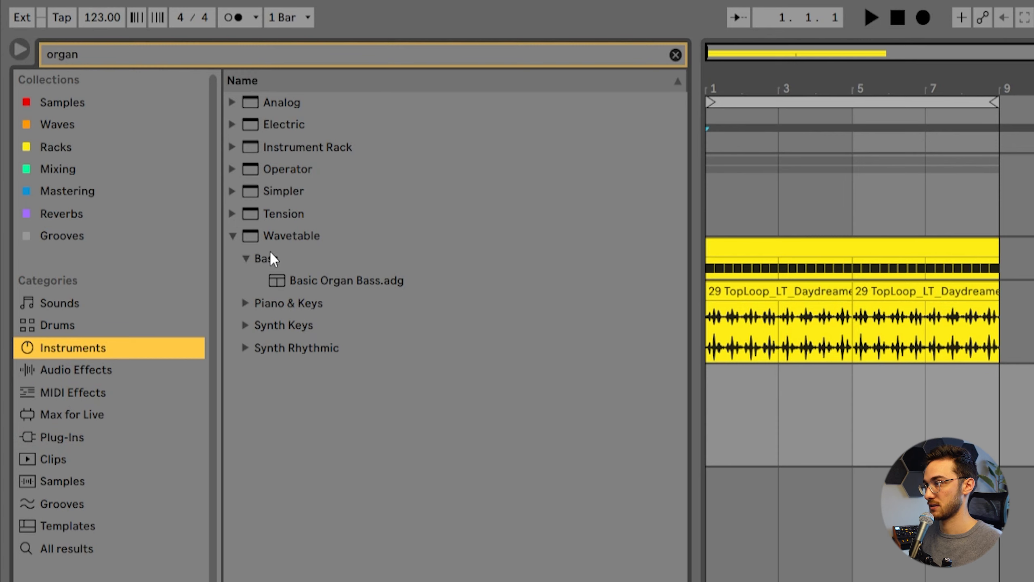
{"action": "left_click", "coordinate": [289, 238]}
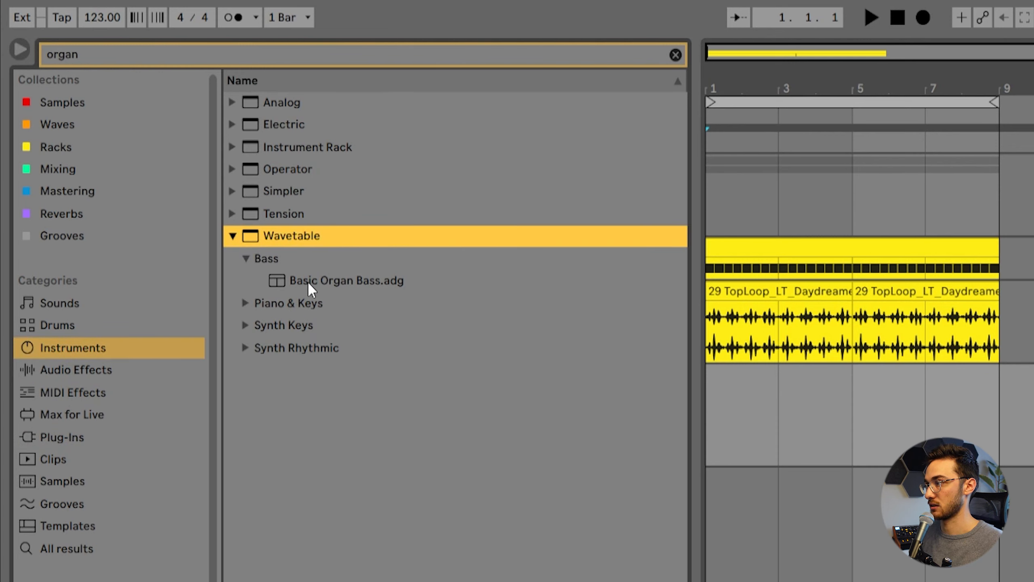
{"action": "left_click_drag", "start_coordinate": [310, 280], "coordinate": [541, 431]}
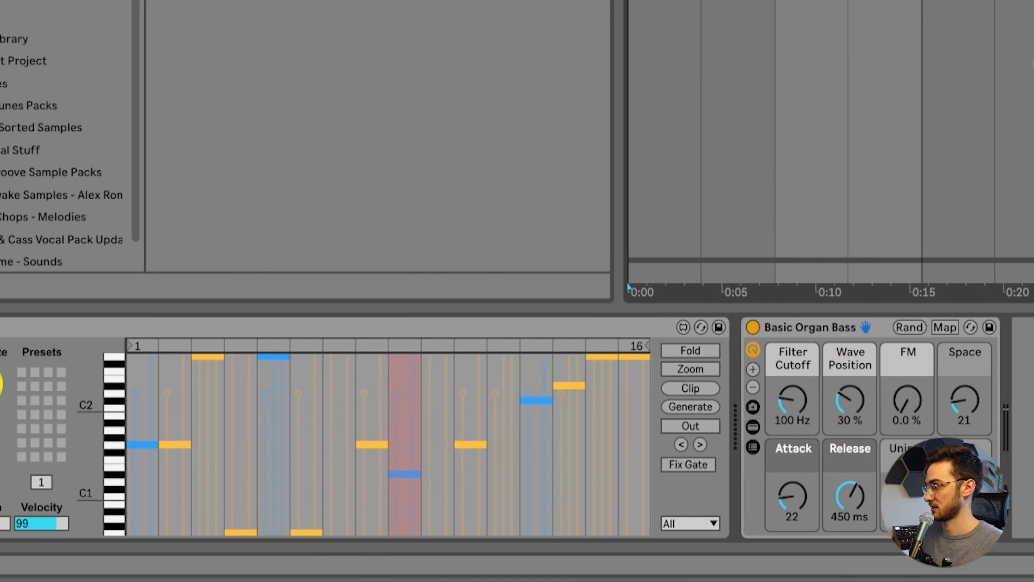
Start playback and generate a new note pattern in Aicd.
{"action": "key", "text": "space"}
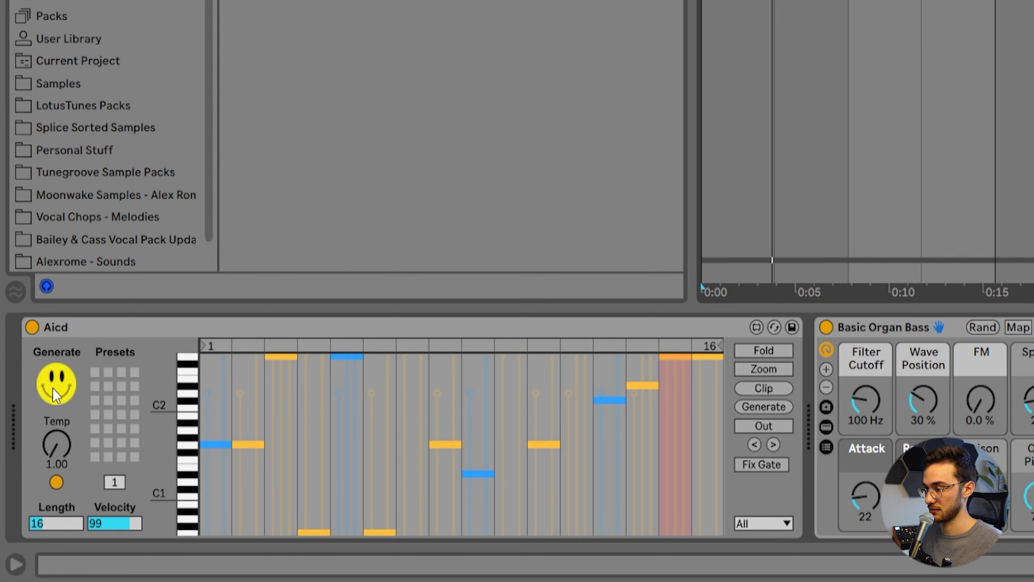
{"action": "left_click", "coordinate": [61, 385]}
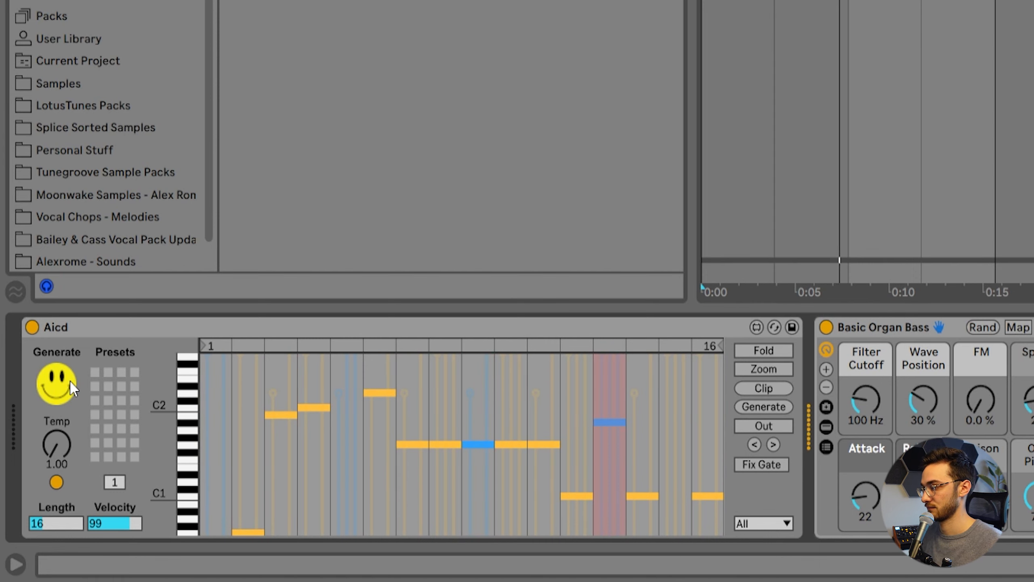
Switch the Aicd editor to Pitch and raise the note on the second step to C1.
{"action": "left_click", "coordinate": [749, 524]}
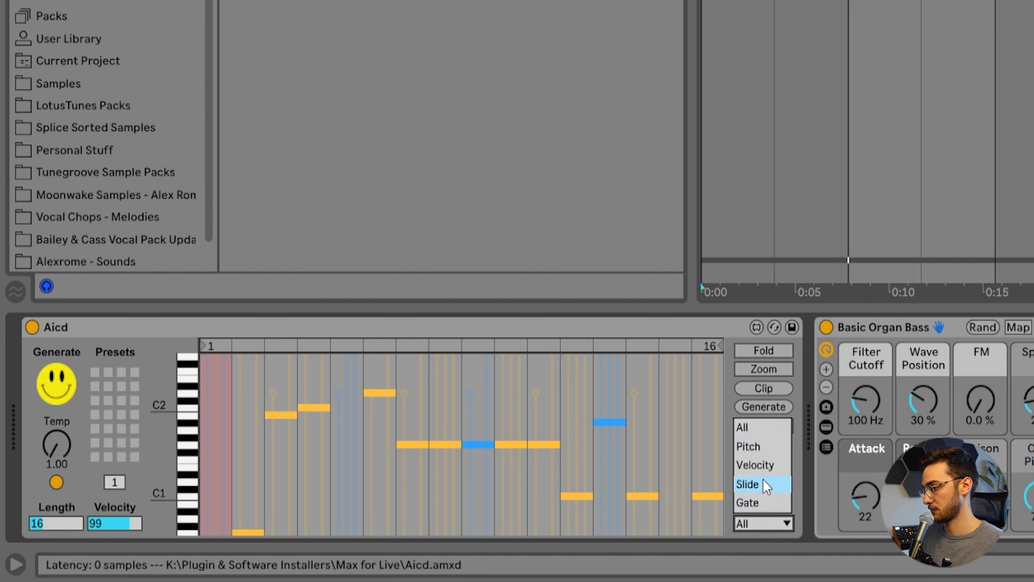
{"action": "left_click", "coordinate": [751, 446]}
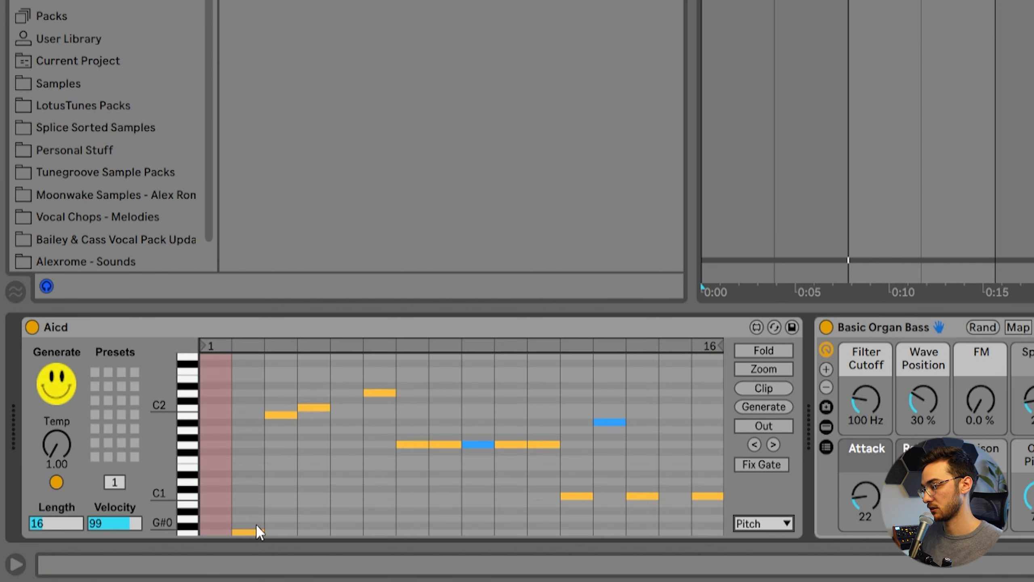
{"action": "left_click_drag", "start_coordinate": [257, 524], "coordinate": [260, 504]}
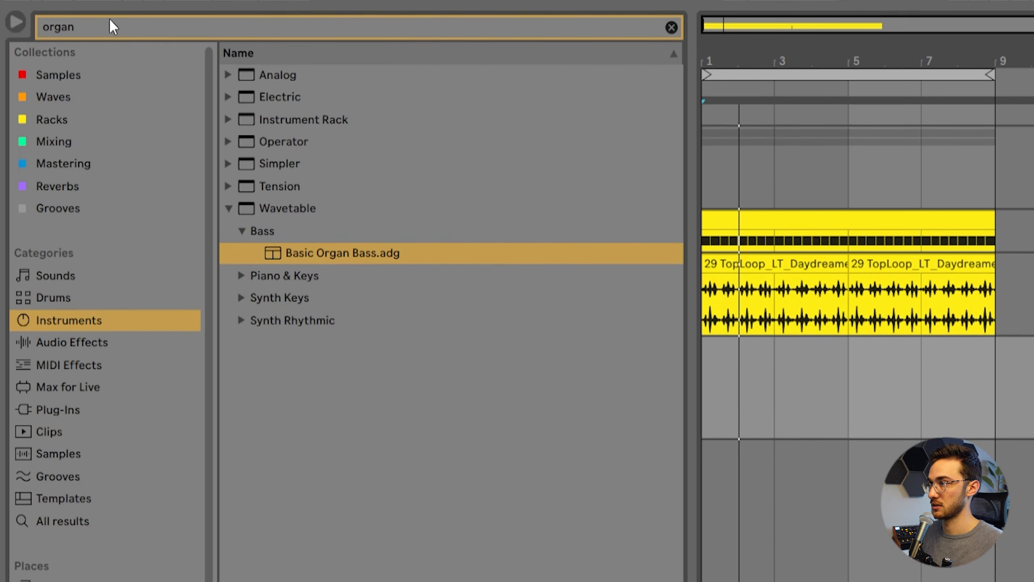
Search for "scale", insert the Minor scale effect between Aicd and Basic Organ Bass, and set its base to D#.
{"action": "left_click", "coordinate": [671, 28]}
{"action": "left_click", "coordinate": [90, 26]}
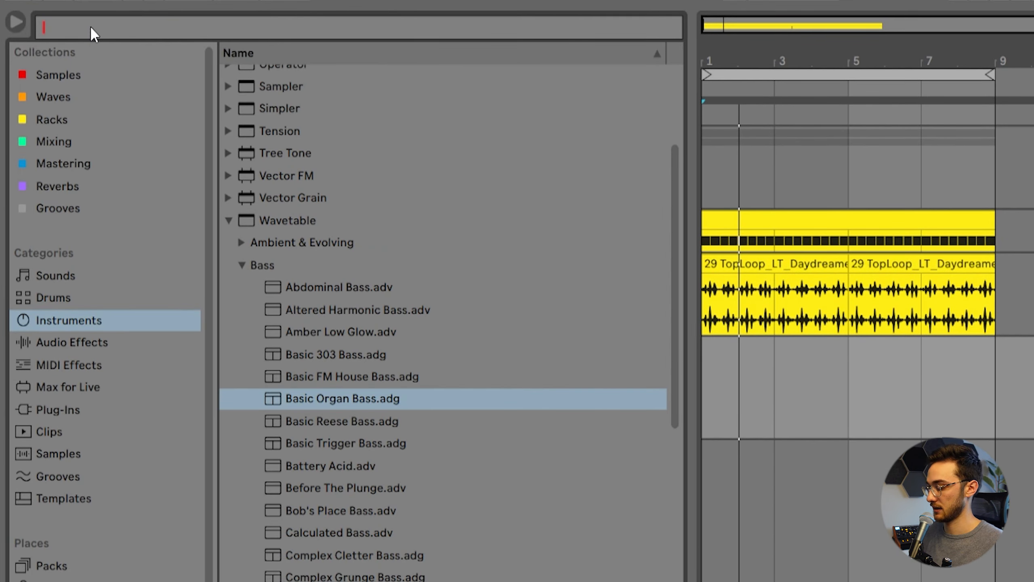
{"action": "type", "text": "scale"}
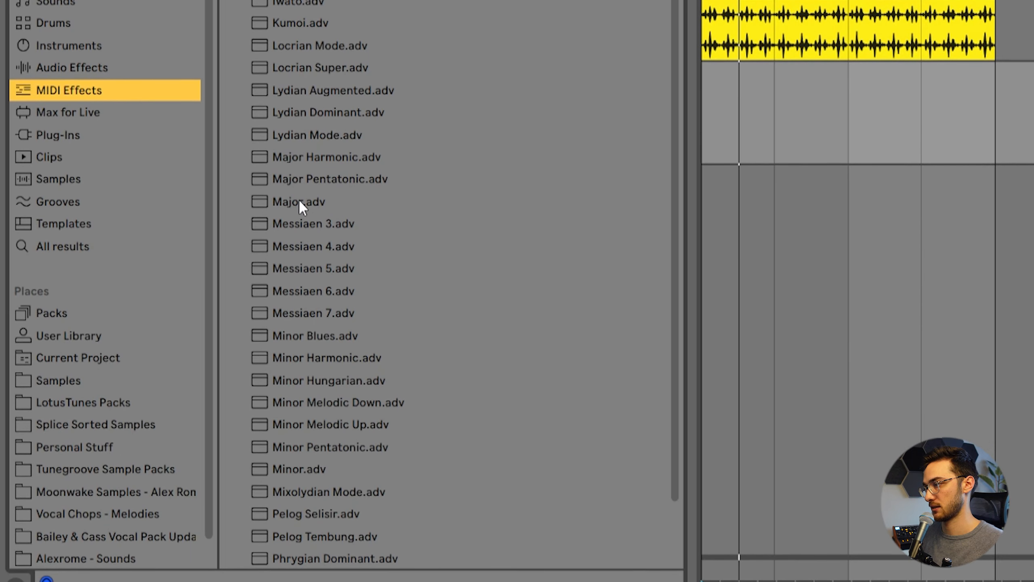
{"action": "left_click_drag", "start_coordinate": [314, 472], "coordinate": [806, 432]}
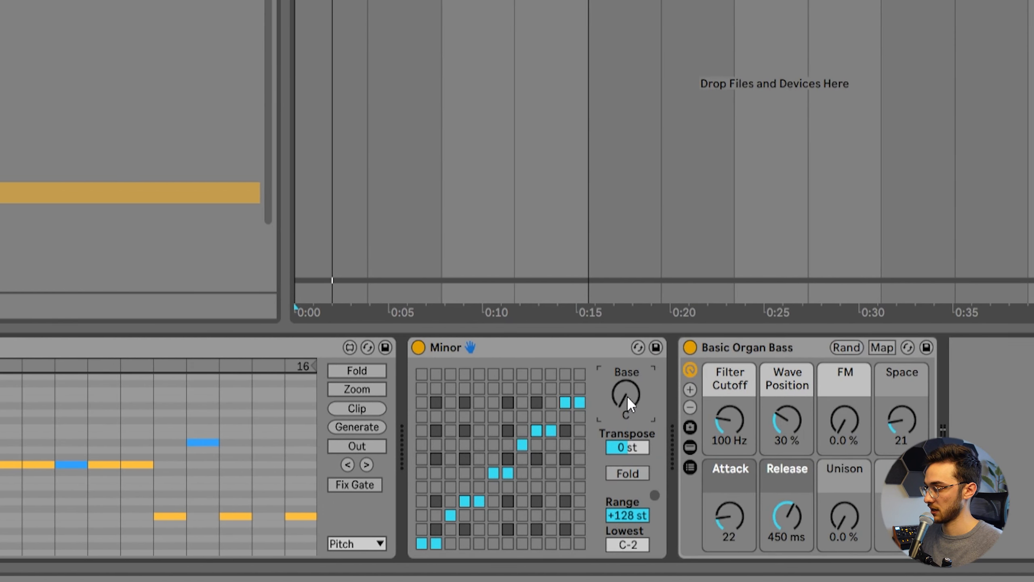
{"action": "left_click_drag", "start_coordinate": [629, 390], "coordinate": [629, 379]}
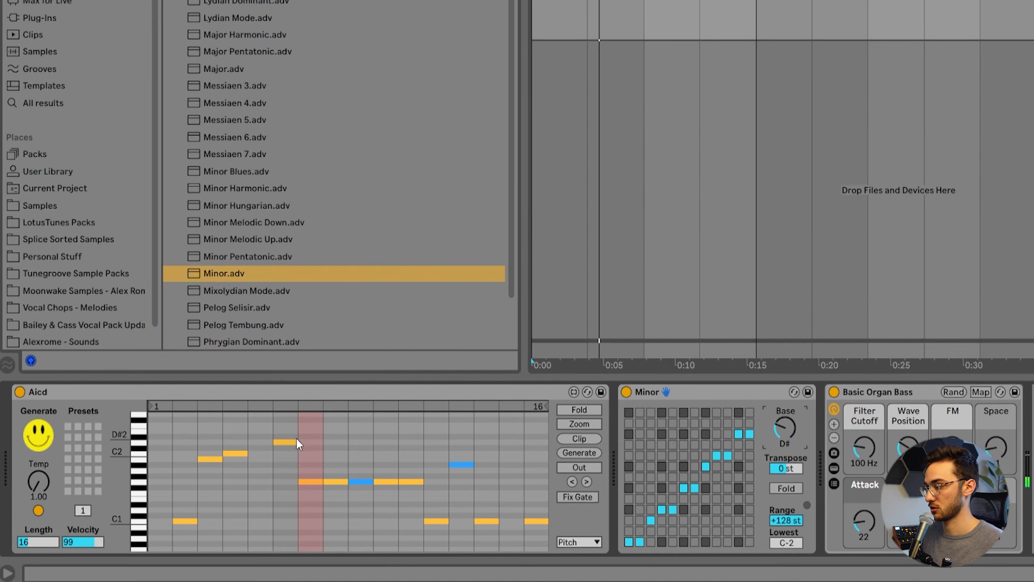
Lower the note on the sixth step of the Aicd pattern to B1.
{"action": "left_click_drag", "start_coordinate": [298, 441], "coordinate": [290, 460]}
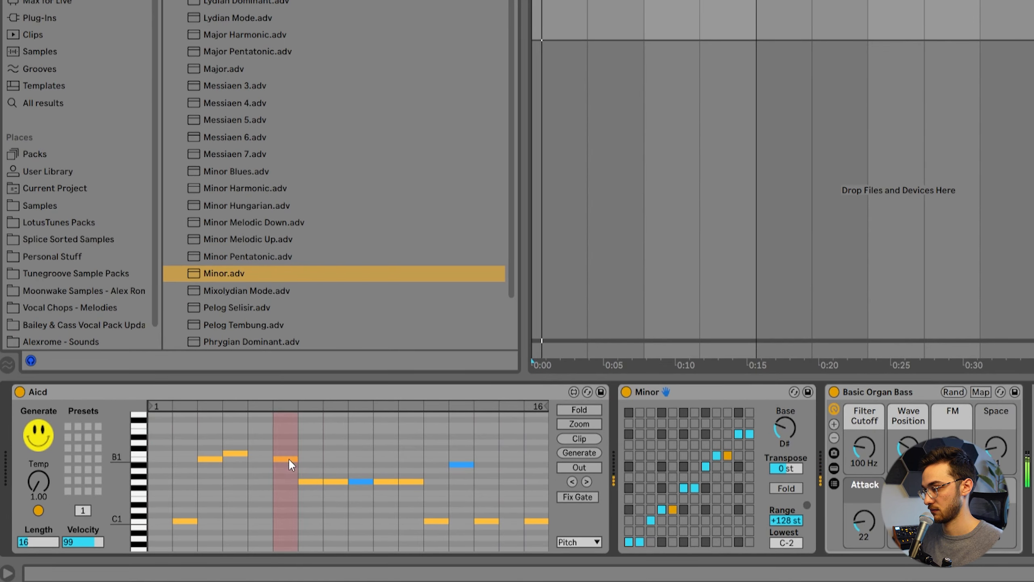
{"action": "left_click", "coordinate": [677, 392]}
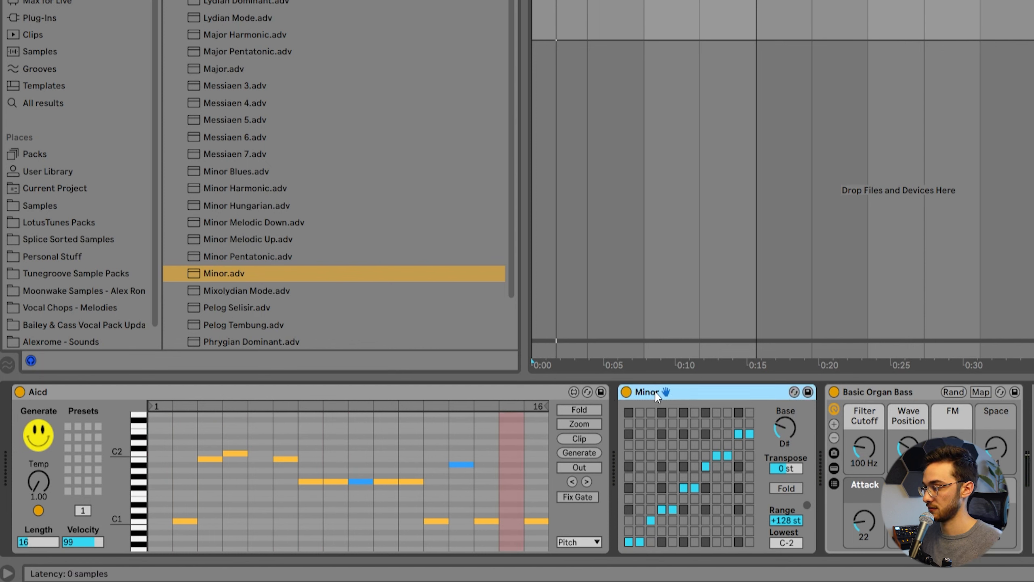
{"action": "left_click", "coordinate": [775, 466]}
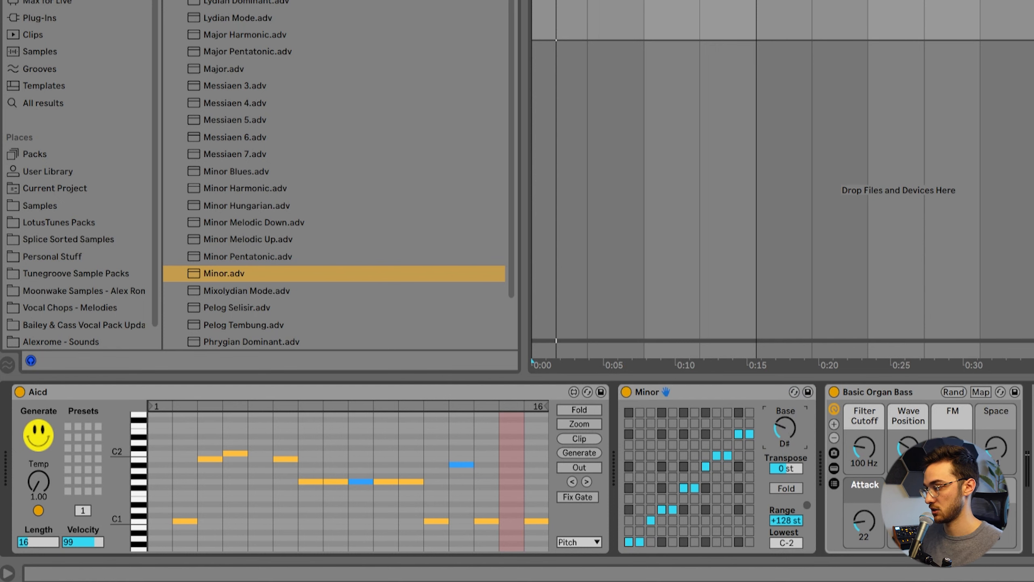
Insert a Pitch MIDI effect between the Minor scale and Basic Organ Bass and set it to +3 st during playback.
{"action": "left_click", "coordinate": [657, 393]}
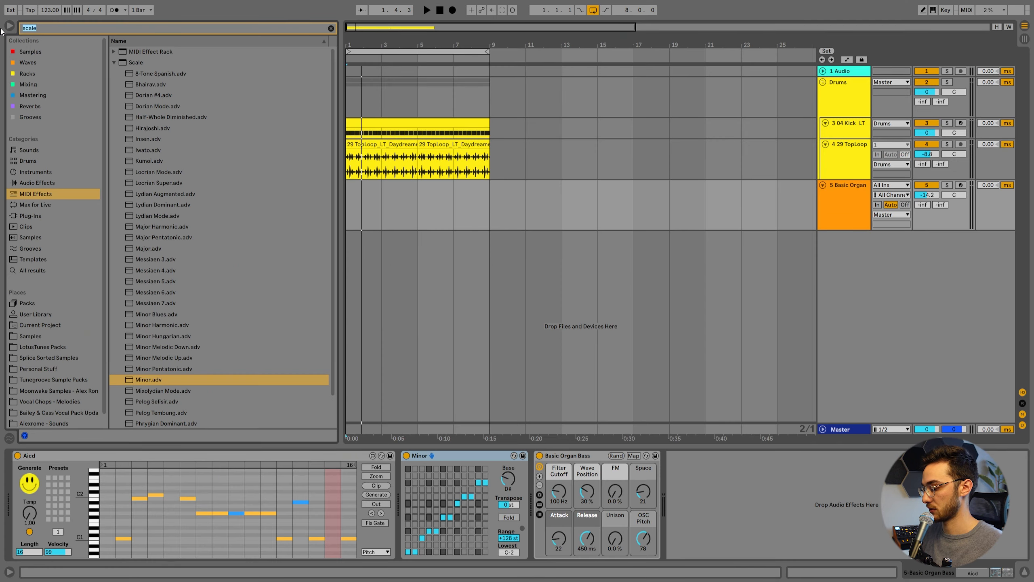
{"action": "type", "text": "pitch"}
{"action": "left_click_drag", "start_coordinate": [131, 52], "coordinate": [497, 475]}
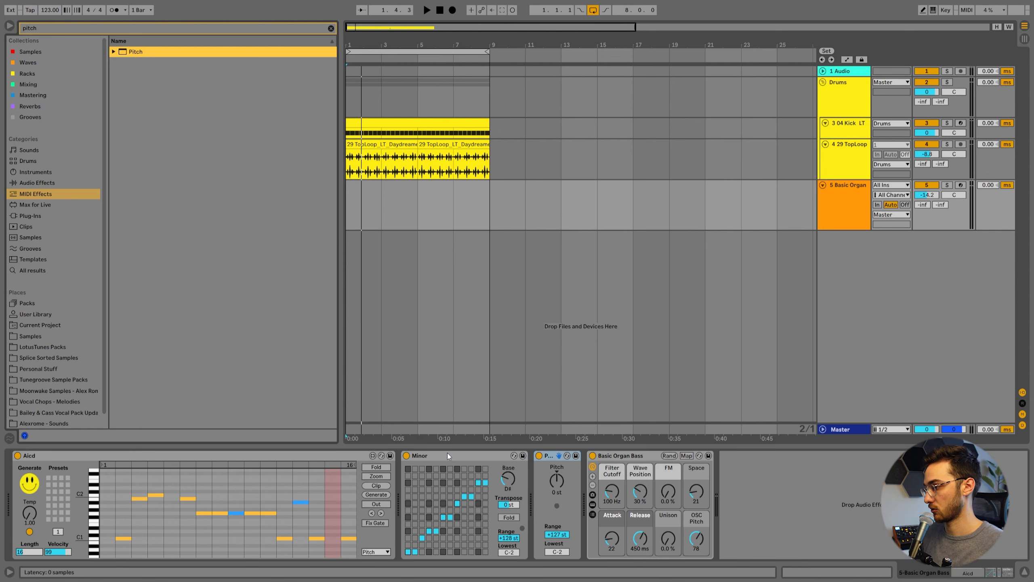
{"action": "left_click", "coordinate": [562, 481]}
{"action": "key", "text": "space"}
{"action": "key", "text": "Up"}
{"action": "key", "text": "Up"}
{"action": "key", "text": "Up"}
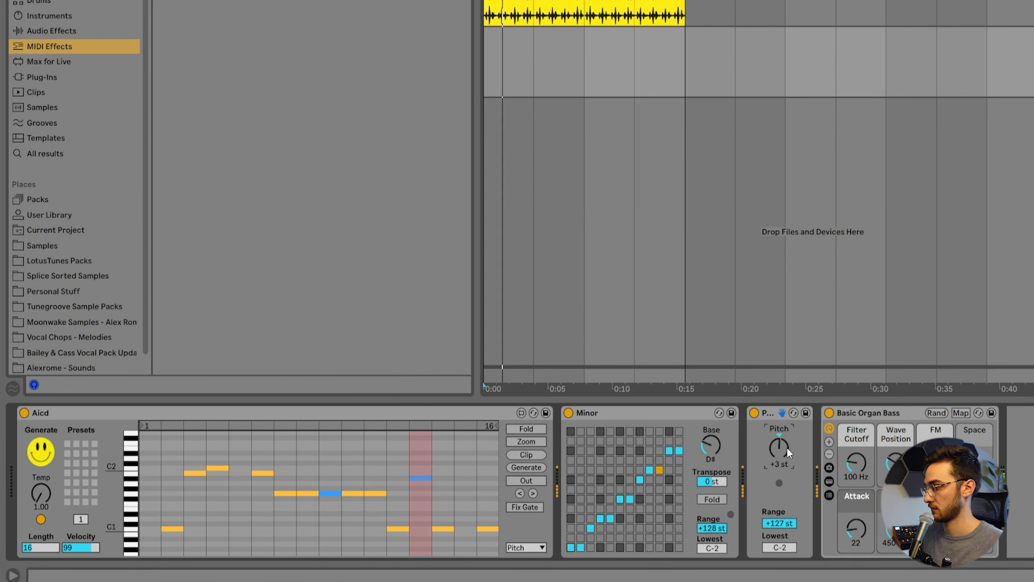
Shift the Pitch effect to -4 st during playback.
{"action": "key", "text": "Up"}
{"action": "key", "text": "Up"}
{"action": "key", "text": "Up"}
{"action": "key", "text": "Up"}
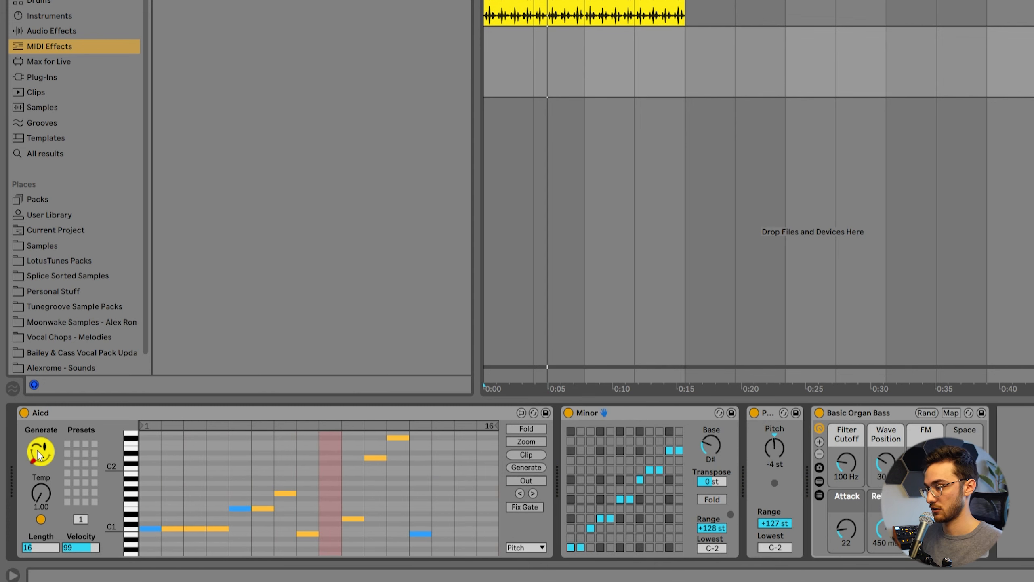
Generate several new Aicd patterns, recalling the pattern stored in the first preset slot before generating another one.
{"action": "left_click", "coordinate": [38, 452]}
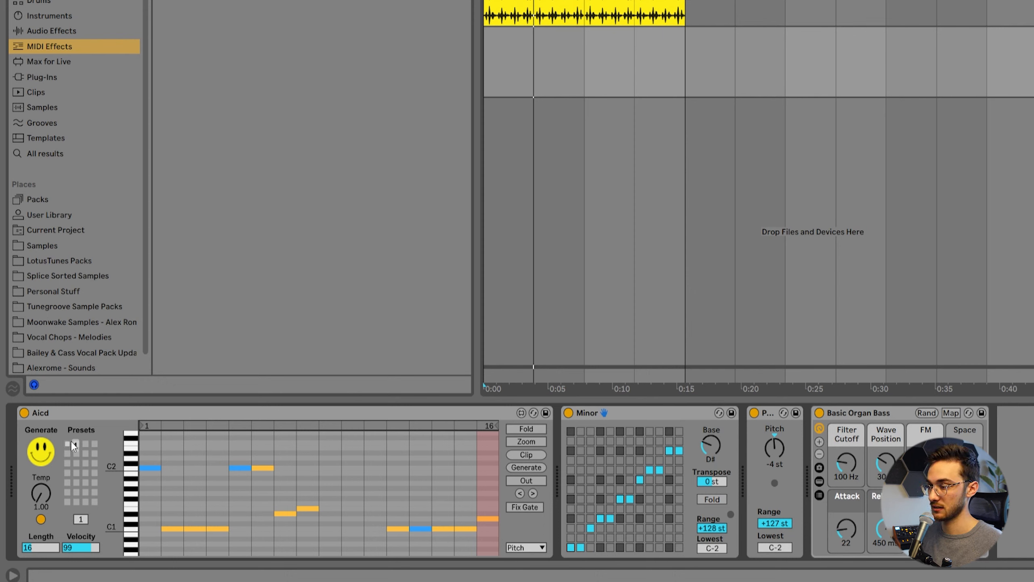
{"action": "left_click", "coordinate": [45, 453]}
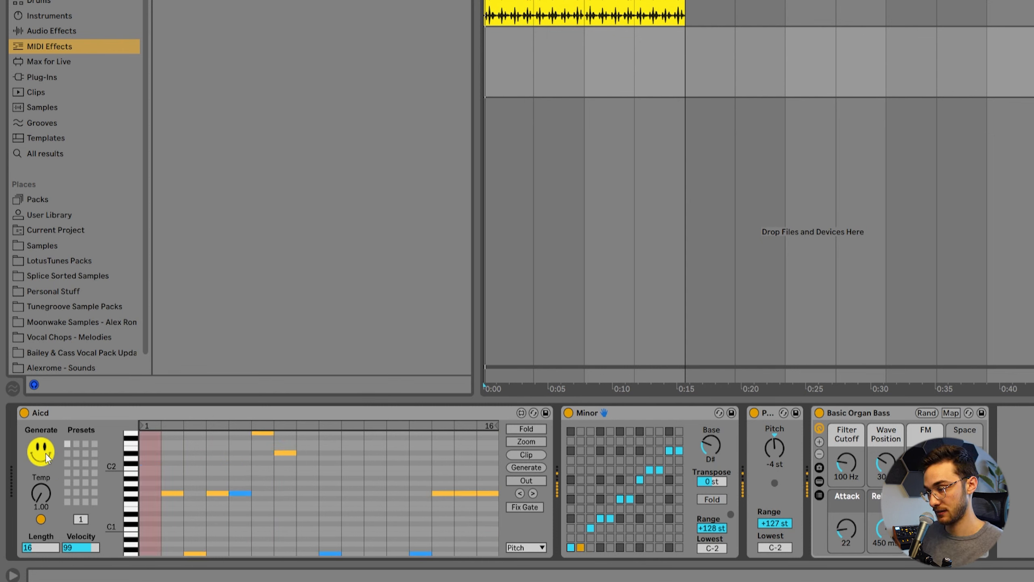
{"action": "left_click", "coordinate": [67, 443]}
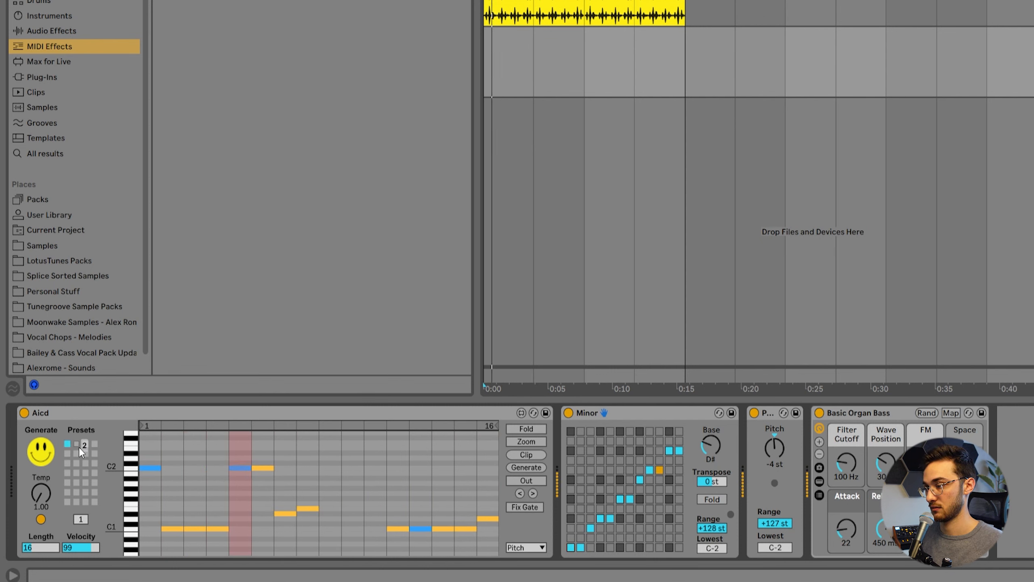
{"action": "left_click", "coordinate": [48, 450]}
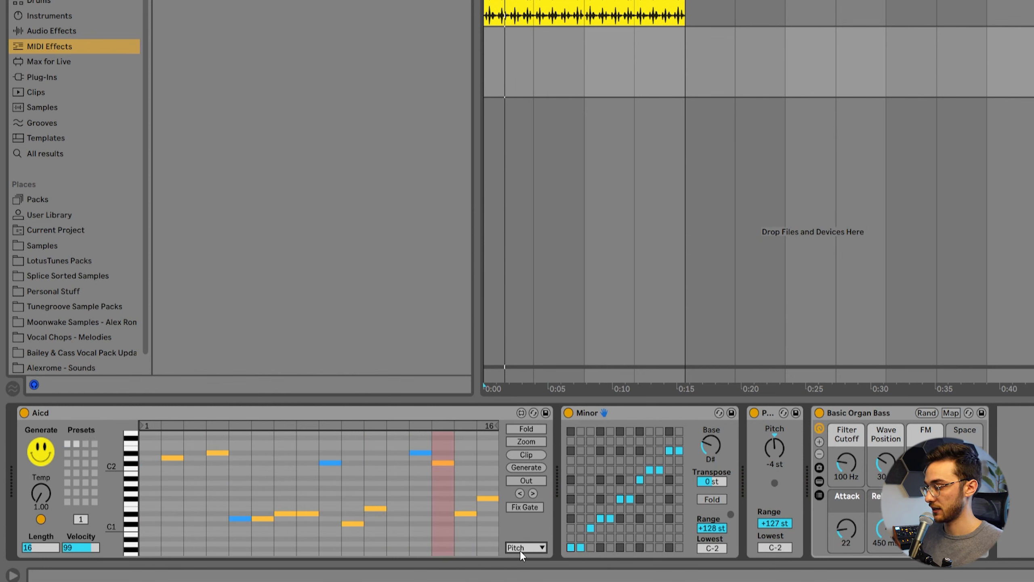
Switch the Aicd editor to Gate and turn off the gates on steps 2 to 4, 8, 11 and 15.
{"action": "left_click", "coordinate": [525, 549]}
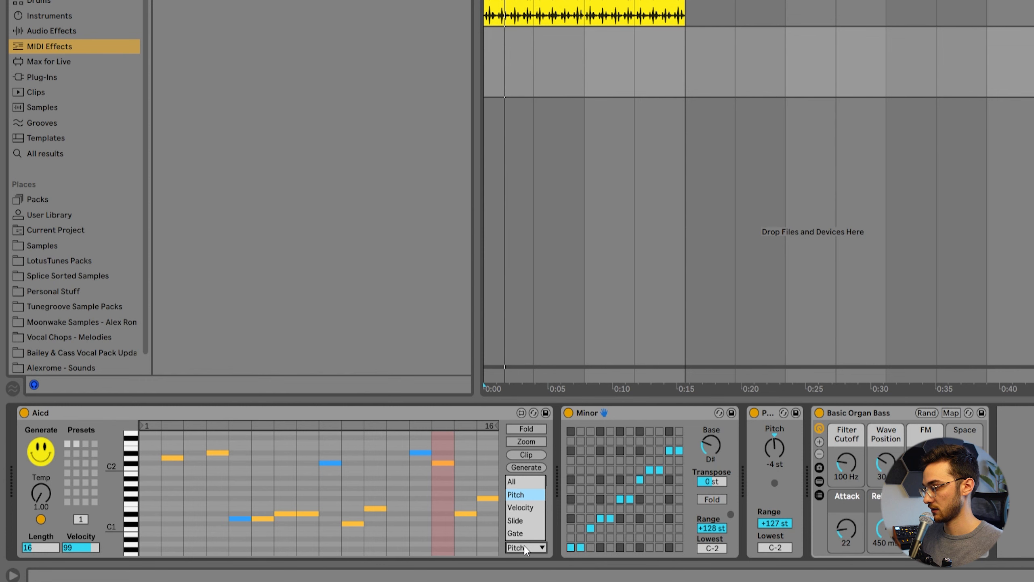
{"action": "left_click", "coordinate": [520, 534]}
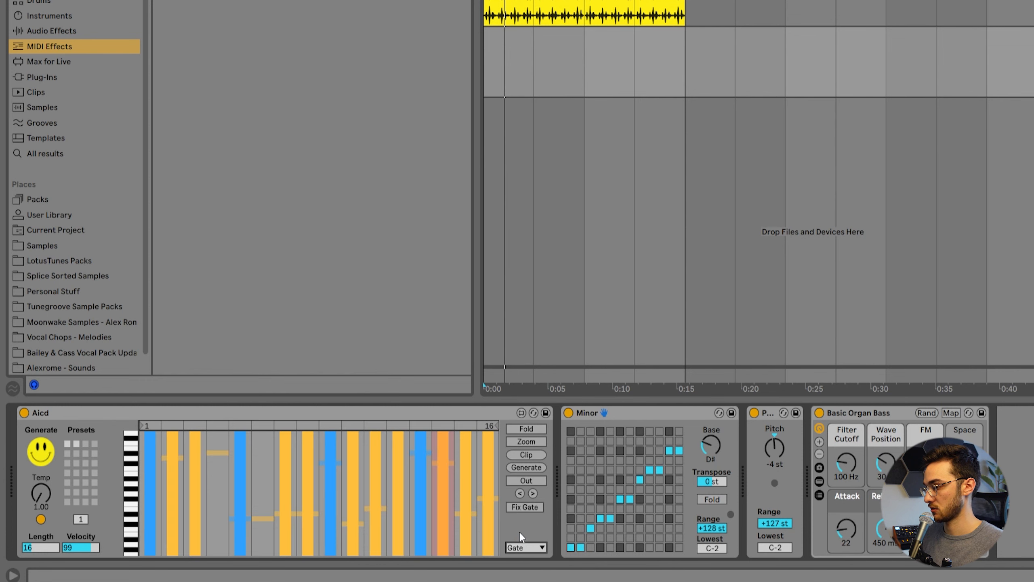
{"action": "left_click", "coordinate": [218, 466]}
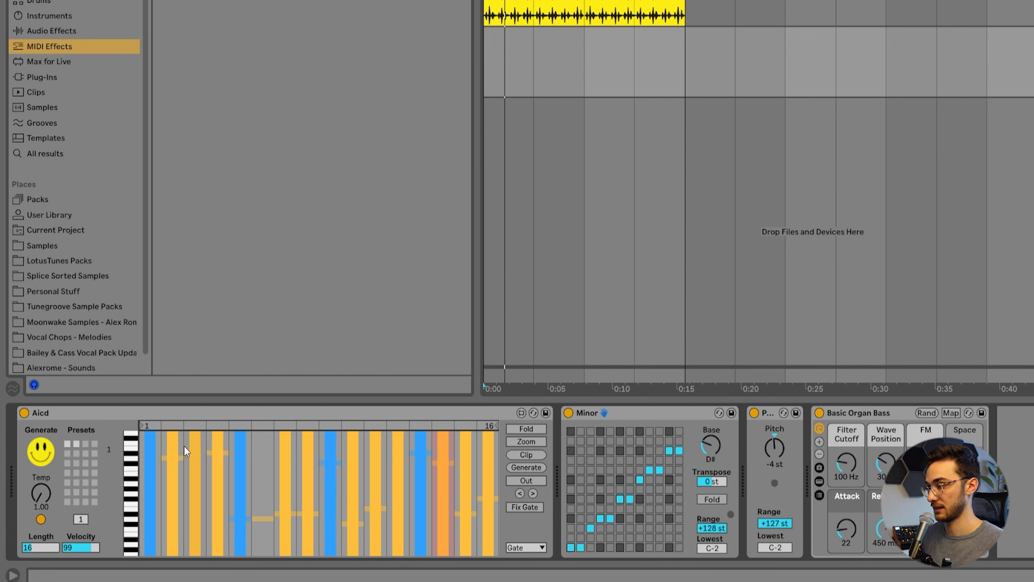
{"action": "left_click_drag", "start_coordinate": [169, 453], "coordinate": [210, 460]}
{"action": "left_click", "coordinate": [310, 466]}
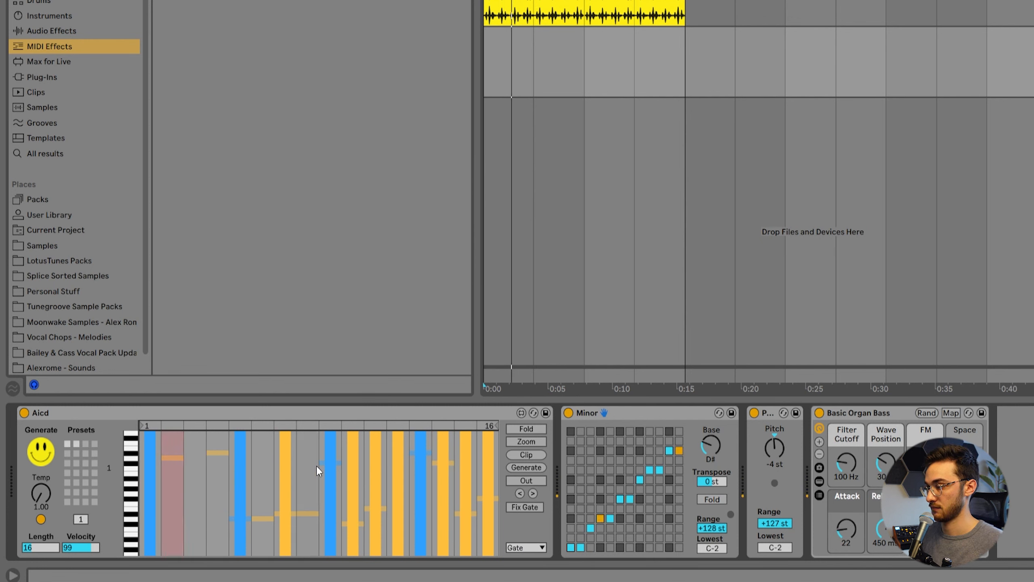
{"action": "left_click", "coordinate": [384, 473]}
{"action": "left_click", "coordinate": [459, 469]}
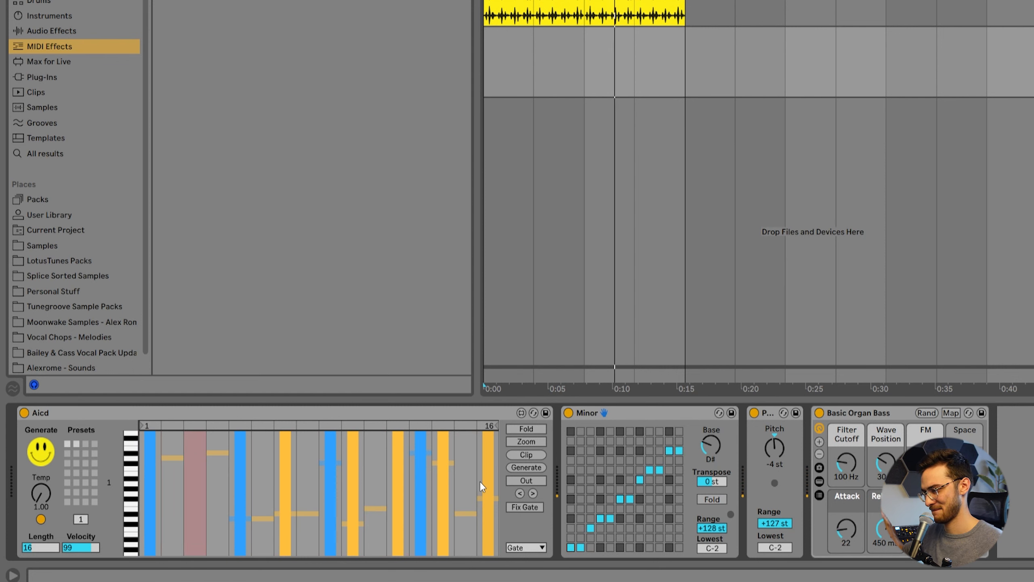
Switch the Aicd editor to Velocity and lower the velocities of the first four steps.
{"action": "left_click", "coordinate": [533, 492]}
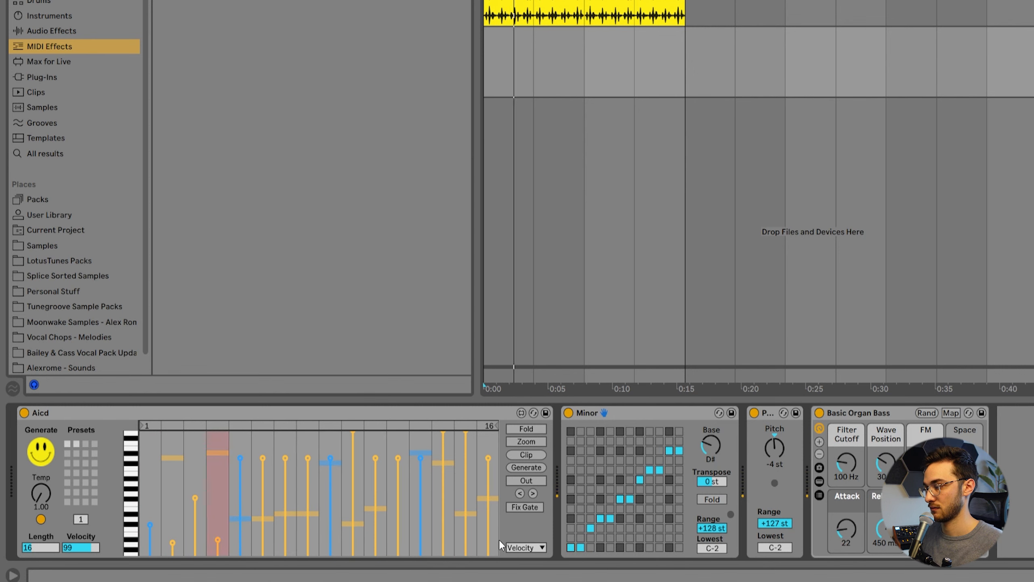
{"action": "left_click_drag", "start_coordinate": [449, 496], "coordinate": [447, 531]}
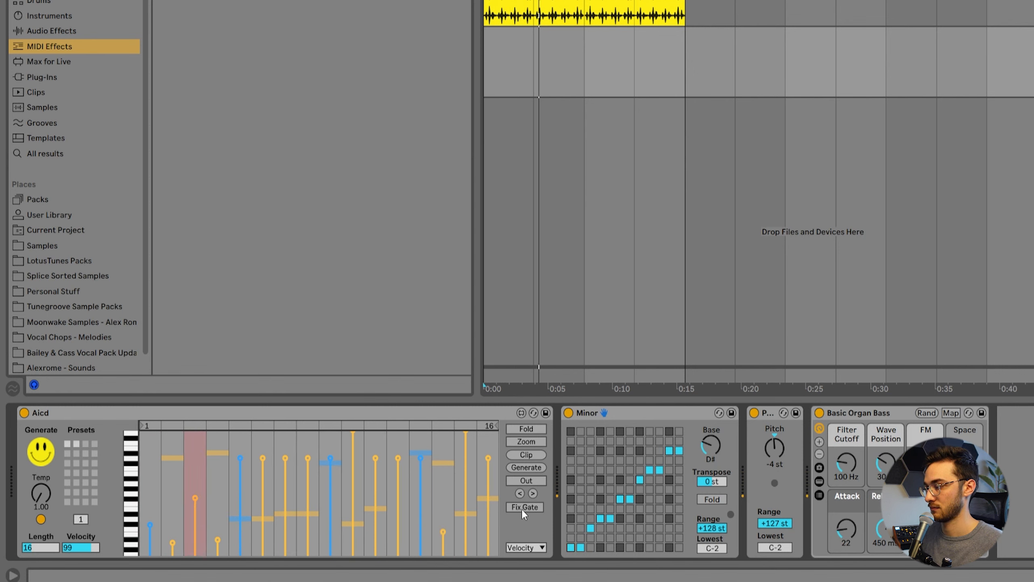
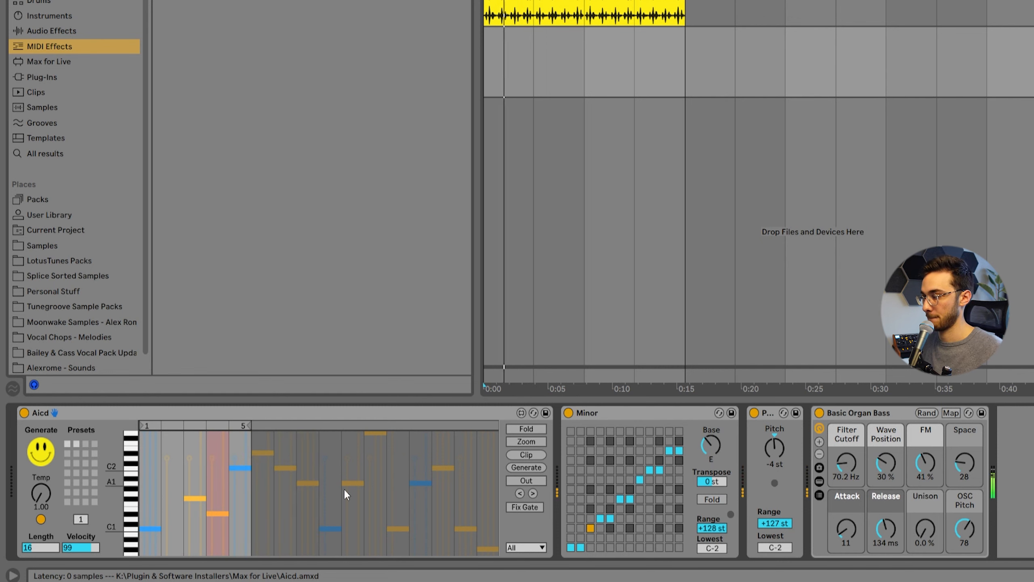
Generate four new Aicd patterns in succession for the five-step loop during playback.
{"action": "left_click", "coordinate": [44, 452]}
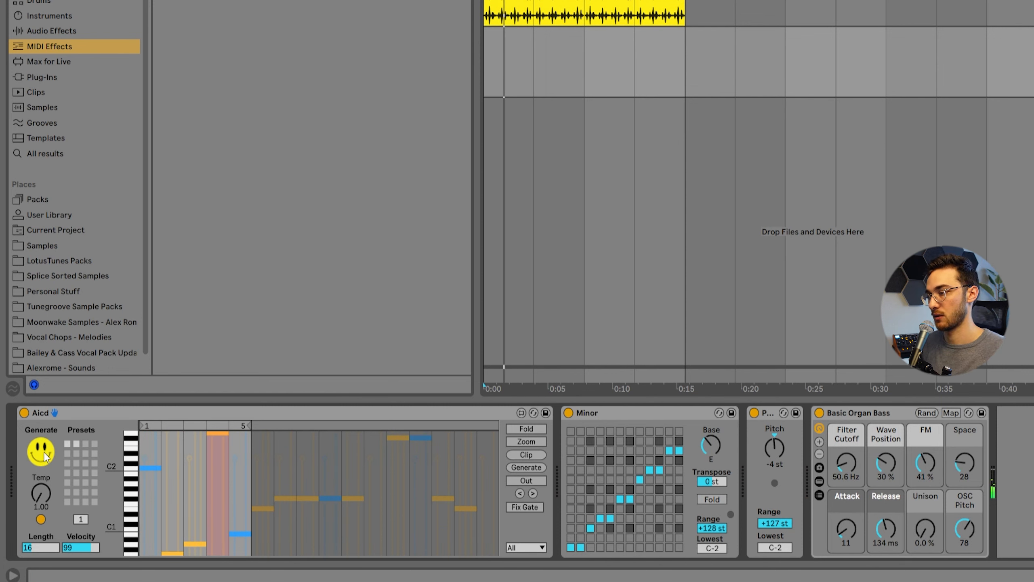
{"action": "left_click", "coordinate": [45, 457]}
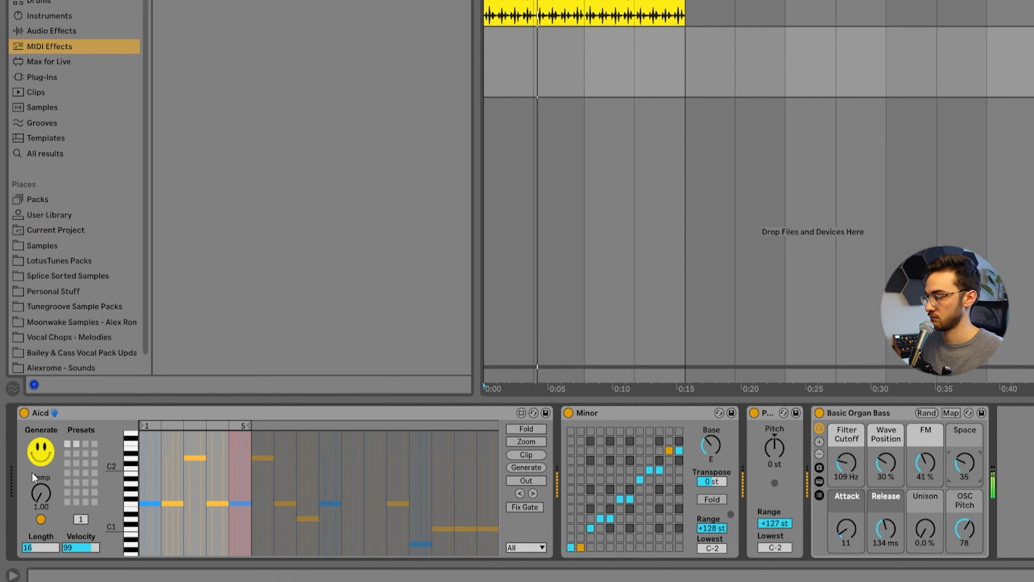
{"action": "left_click", "coordinate": [41, 459]}
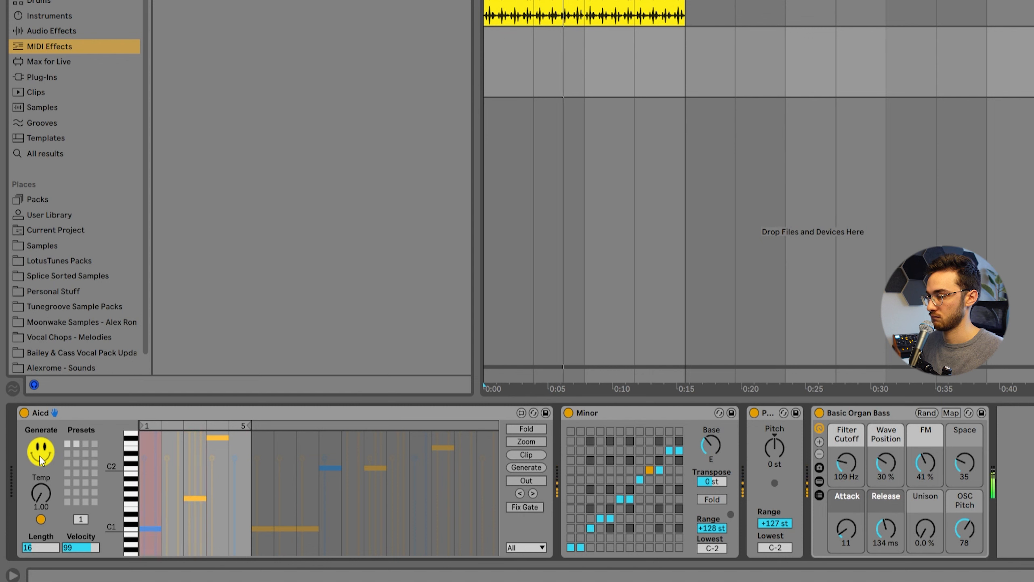
{"action": "left_click", "coordinate": [43, 459]}
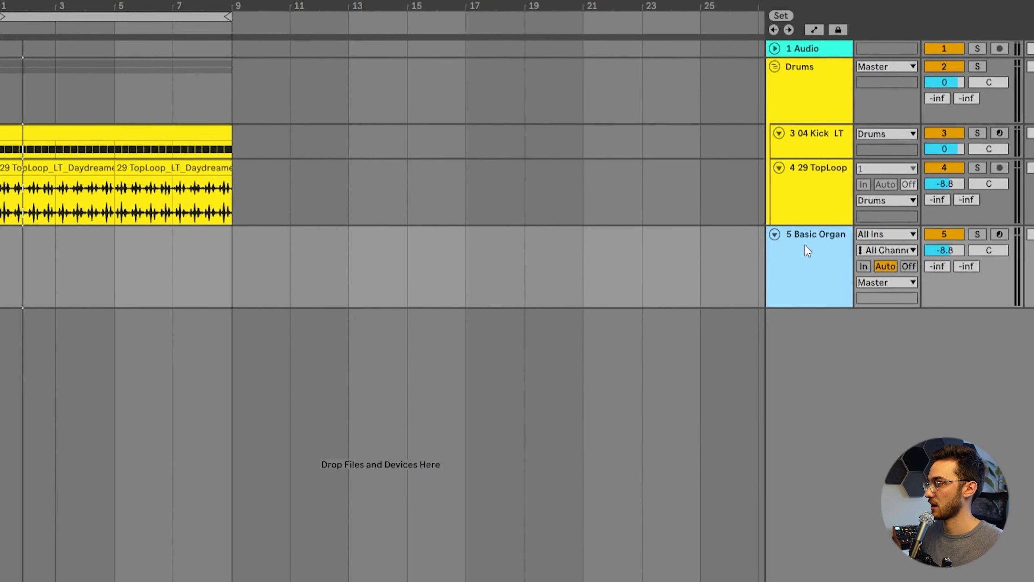
Insert a MIDI track below Basic Organ, enlarge it, and set its MIDI input to 5-Basic Organ Bass.
{"action": "key", "text": "ctrl+shift+t"}
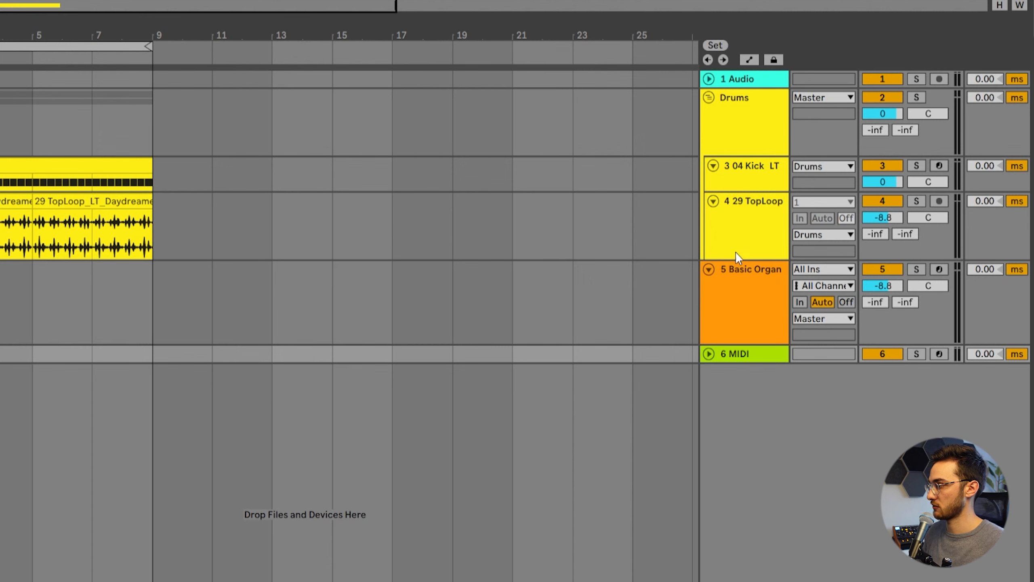
{"action": "left_click_drag", "start_coordinate": [702, 364], "coordinate": [741, 478]}
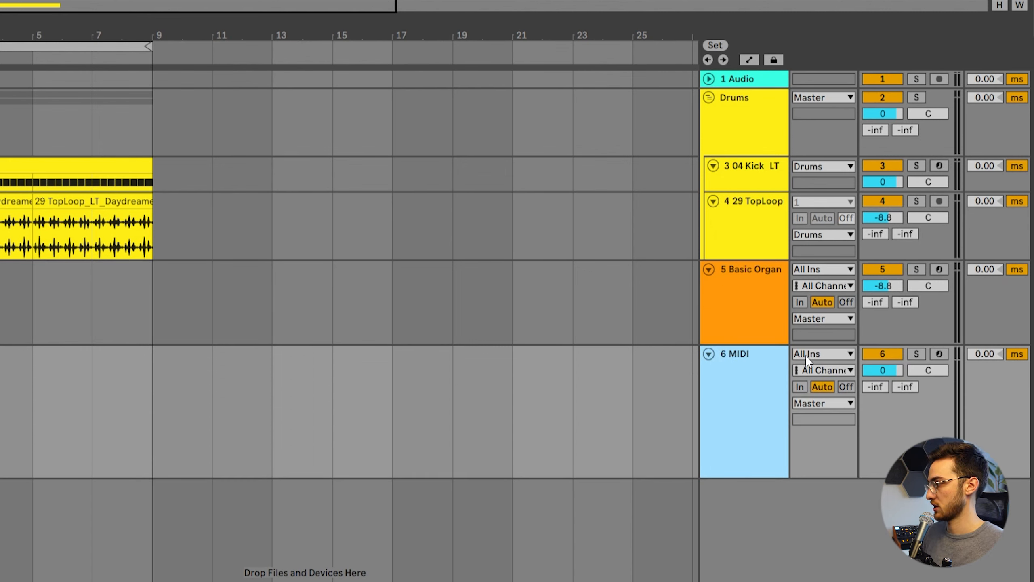
{"action": "left_click", "coordinate": [806, 355]}
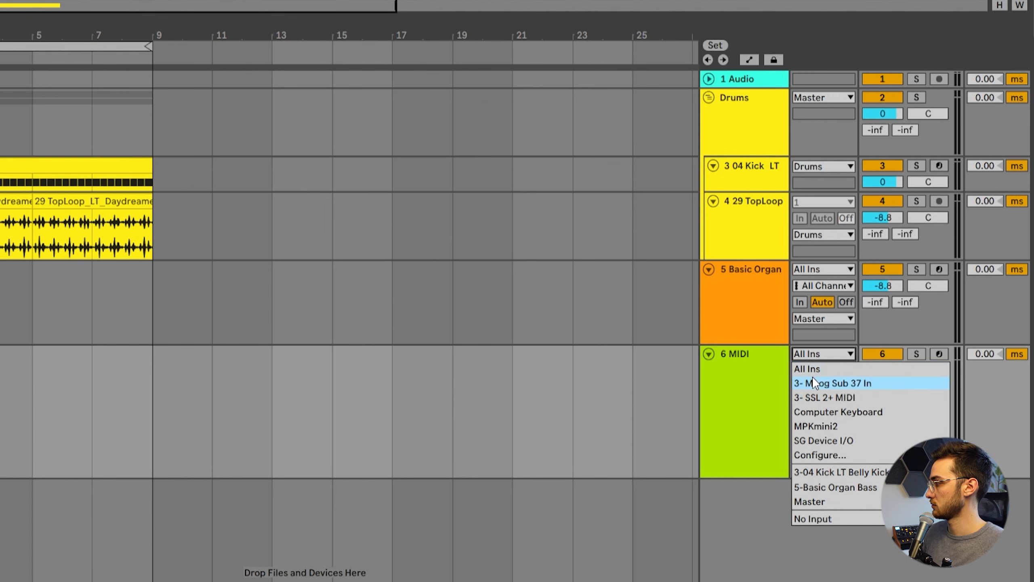
{"action": "left_click", "coordinate": [817, 485]}
Arm the new MIDI track and record just over two bars of the organ bass notes from bar 1.
{"action": "left_click", "coordinate": [734, 295]}
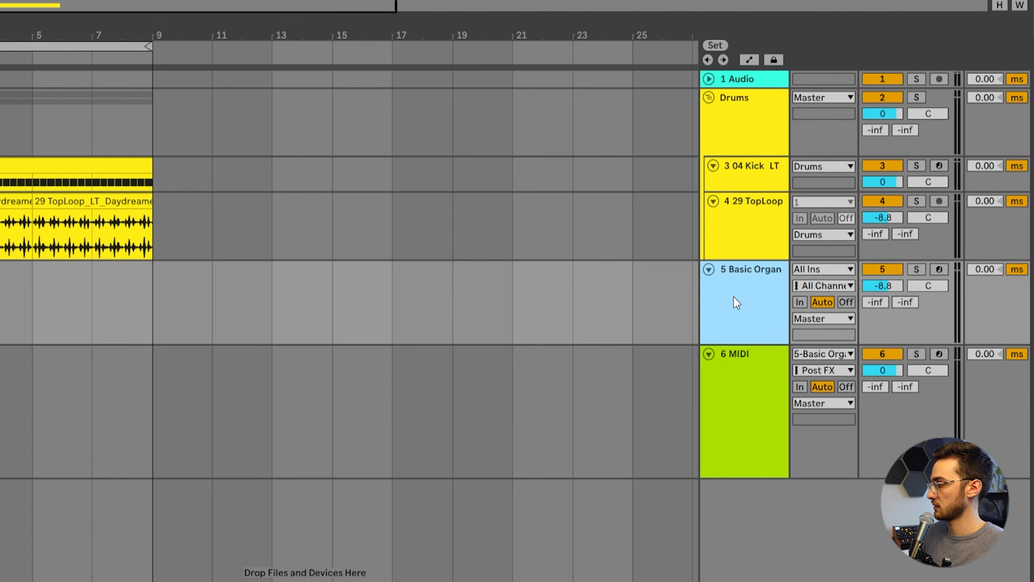
{"action": "left_click", "coordinate": [749, 385]}
{"action": "left_click", "coordinate": [939, 353]}
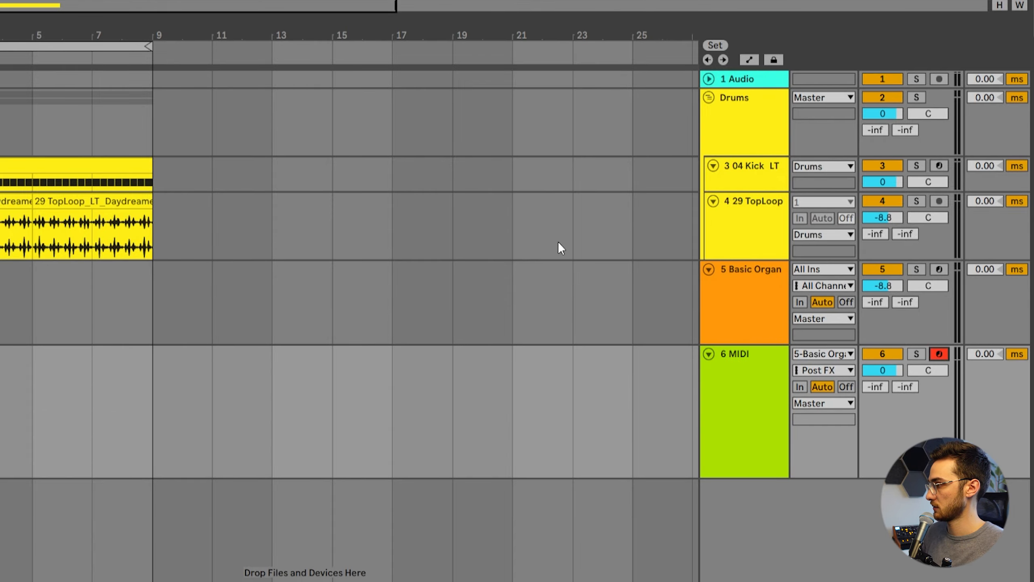
{"action": "left_click", "coordinate": [453, 11]}
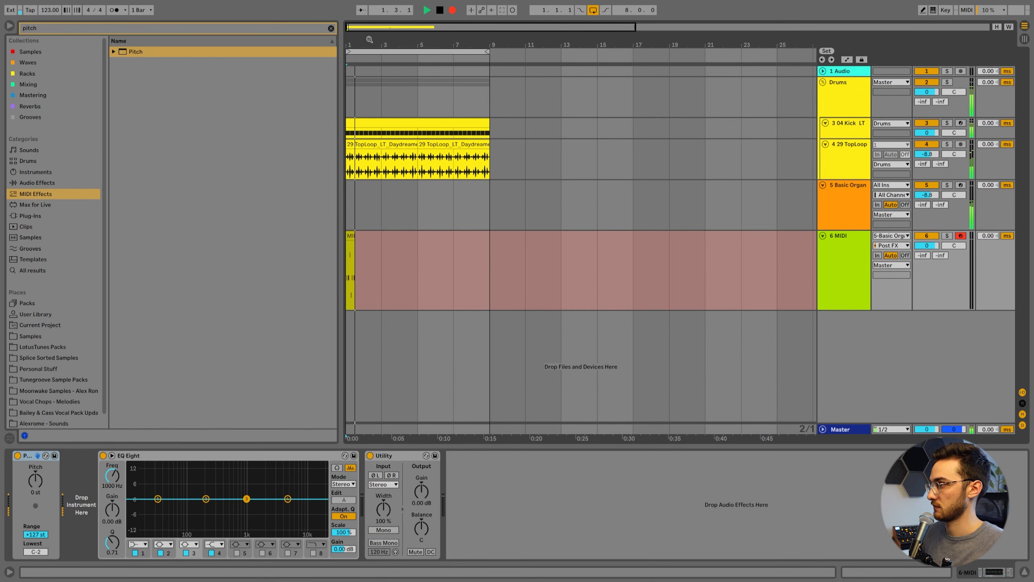
{"action": "left_click_drag", "start_coordinate": [355, 43], "coordinate": [399, 104]}
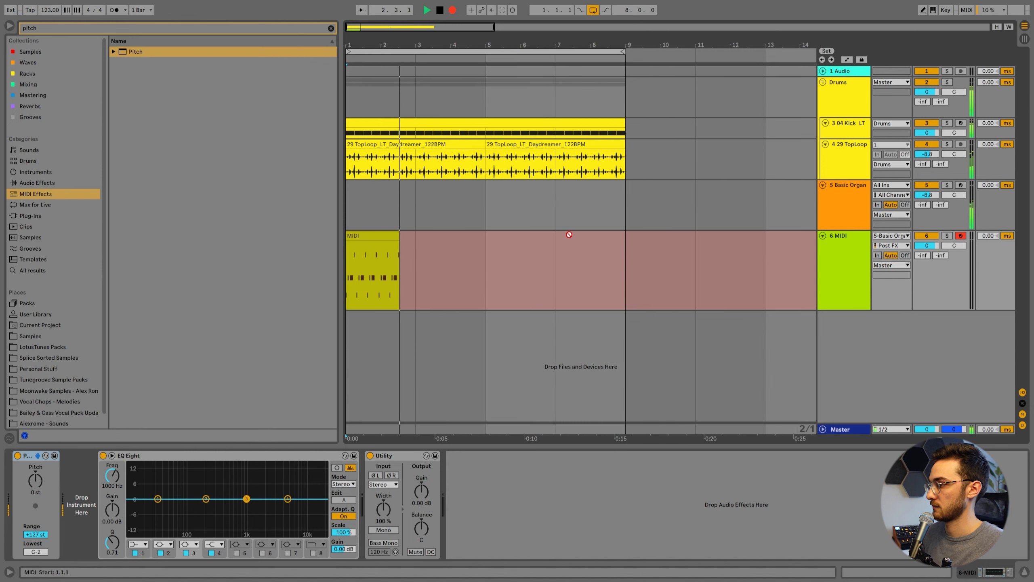
{"action": "key", "text": "space"}
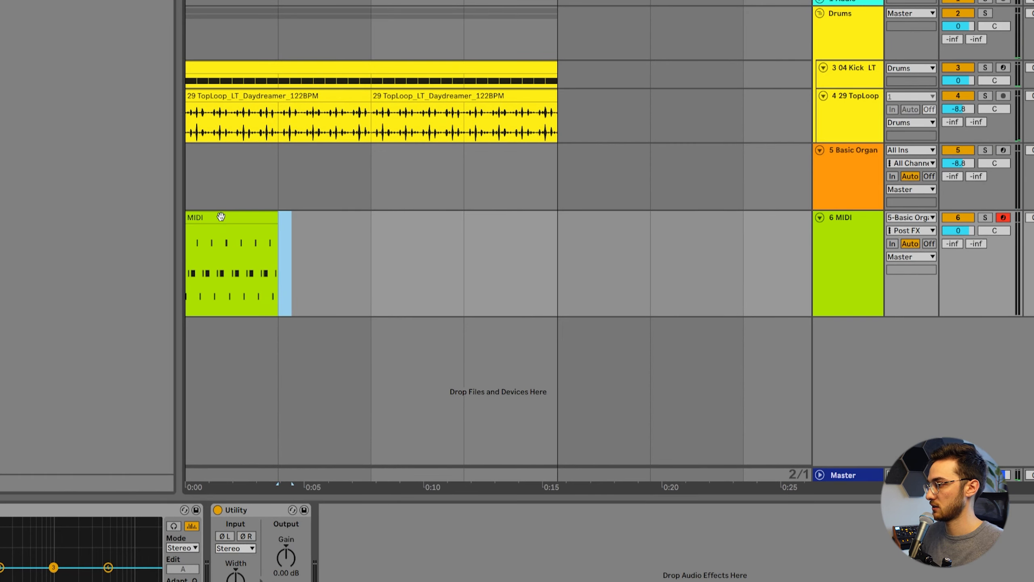
Duplicate the two-bar MIDI clip three times to fill the loop up to bar 9.
{"action": "key", "text": "ctrl+d"}
{"action": "key", "text": "ctrl+d"}
{"action": "key", "text": "ctrl+d"}
Deactivate the Aicd device and move the four MIDI clips up to the Basic Organ track.
{"action": "left_click", "coordinate": [980, 206]}
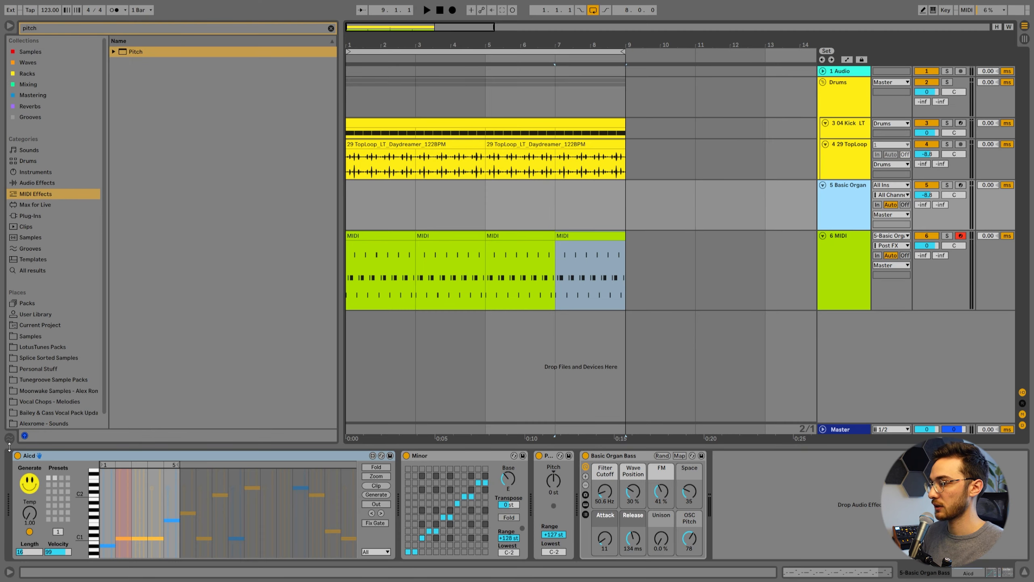
{"action": "left_click", "coordinate": [17, 456]}
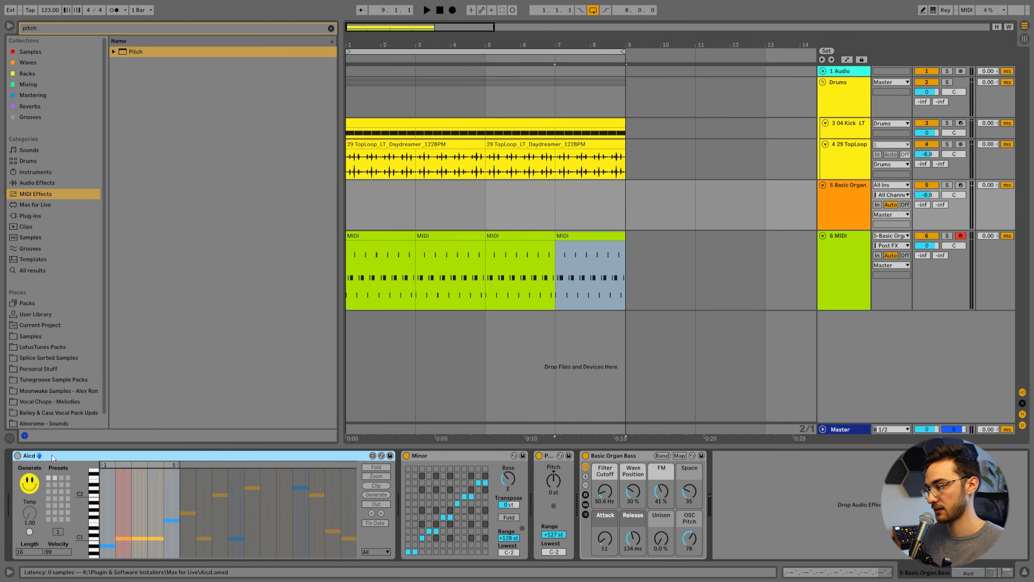
{"action": "left_click", "coordinate": [396, 236]}
{"action": "left_click", "coordinate": [596, 238], "text": "shift"}
{"action": "left_click_drag", "start_coordinate": [580, 231], "coordinate": [576, 203]}
{"action": "left_click", "coordinate": [400, 193]}
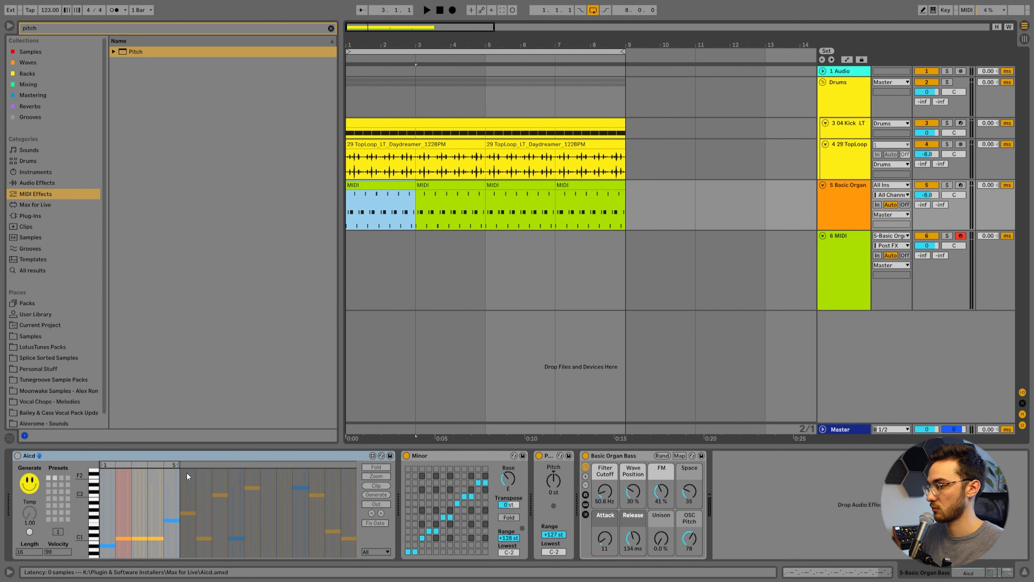
{"action": "left_click", "coordinate": [189, 456]}
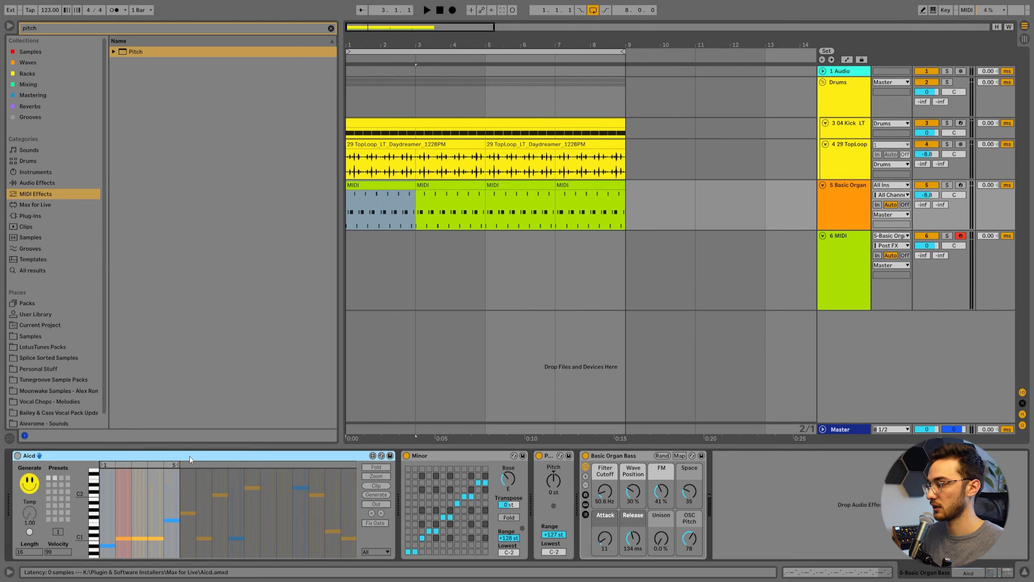
Play the loop from the first MIDI clip with the Basic Organ track soloed.
{"action": "left_click", "coordinate": [381, 189]}
{"action": "key", "text": "space"}
{"action": "left_click", "coordinate": [948, 186]}
Open the first MIDI clip and move its second, third and fourth A0 notes to 1.2, 1.3 and 1.4.
{"action": "double_click", "coordinate": [385, 188]}
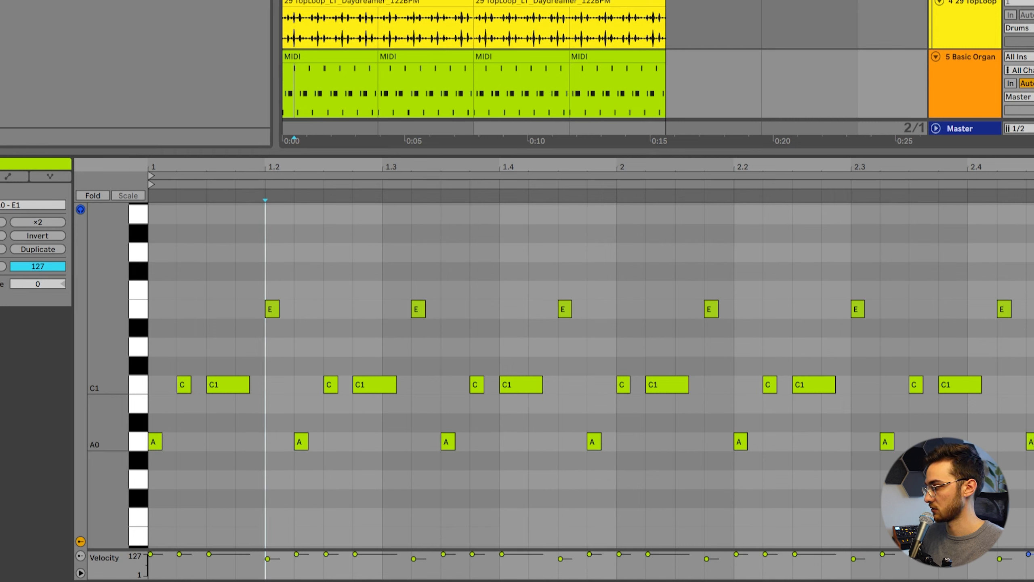
{"action": "left_click", "coordinate": [271, 308]}
{"action": "left_click_drag", "start_coordinate": [301, 441], "coordinate": [272, 441]}
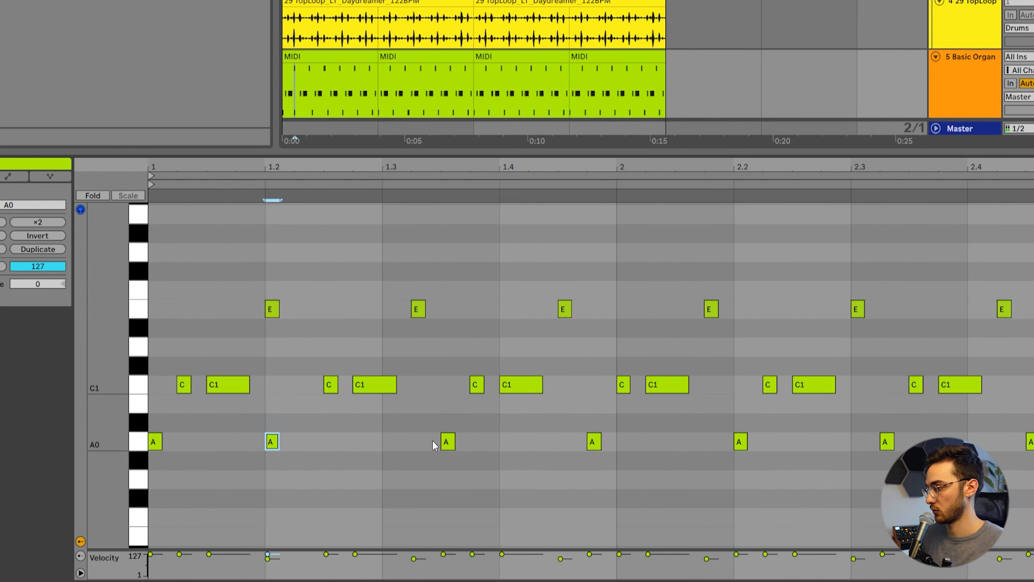
{"action": "left_click_drag", "start_coordinate": [452, 445], "coordinate": [401, 443]}
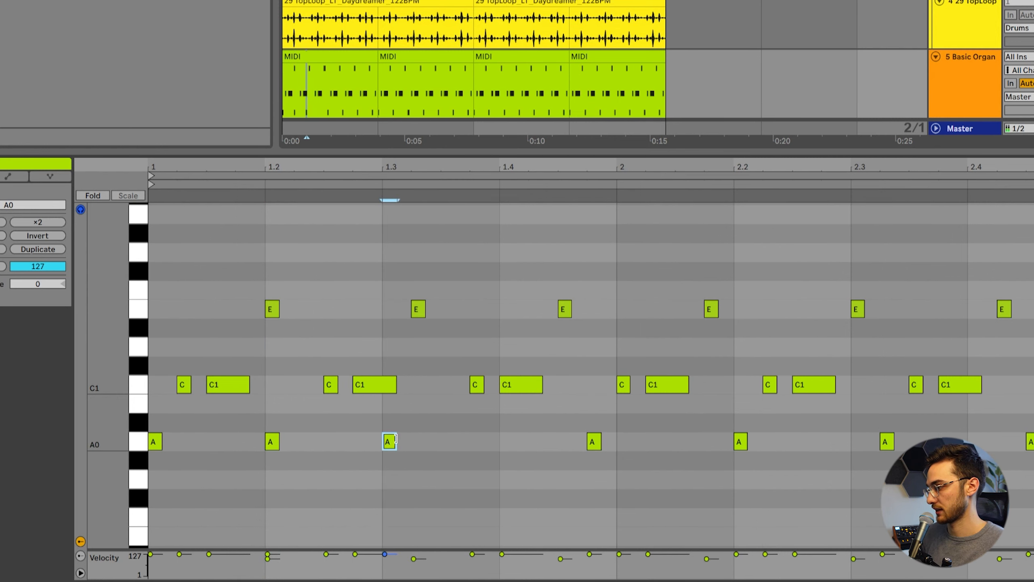
{"action": "left_click_drag", "start_coordinate": [592, 444], "coordinate": [507, 444]}
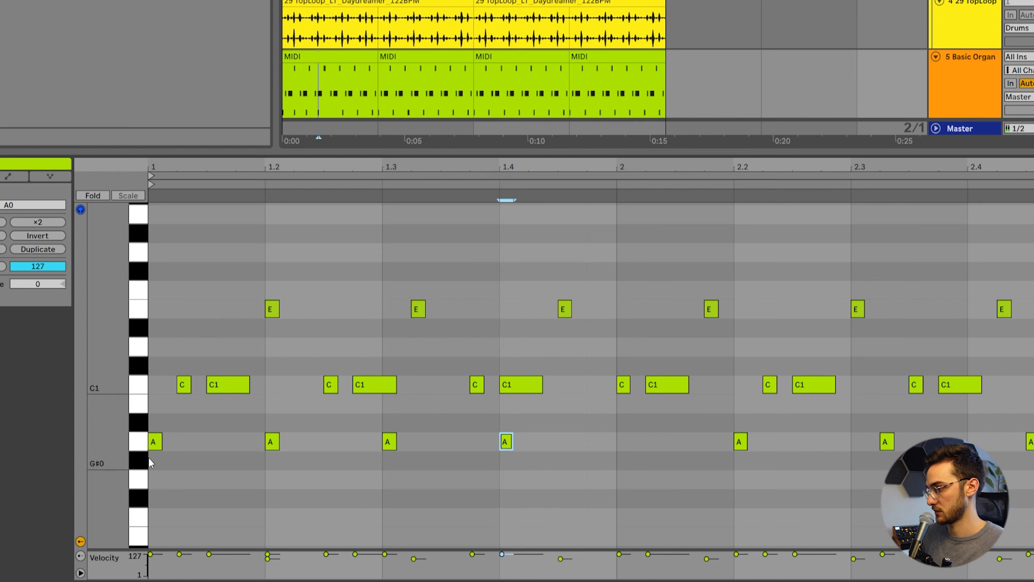
Undo the three A0 note moves and select the Basic Organ Bass device.
{"action": "key", "text": "ctrl+z"}
{"action": "key", "text": "ctrl+z"}
{"action": "key", "text": "ctrl+z"}
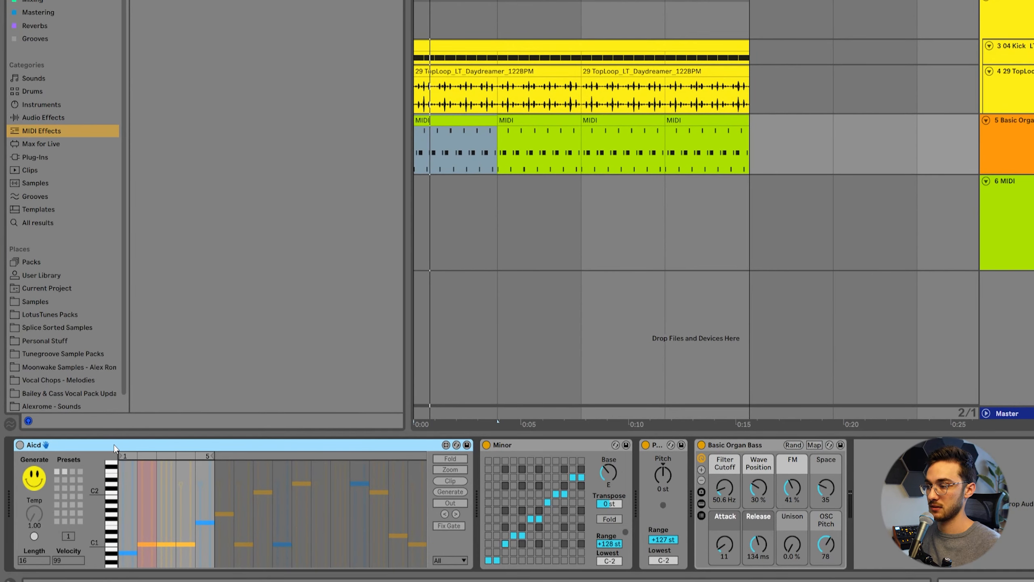
{"action": "left_click", "coordinate": [755, 449]}
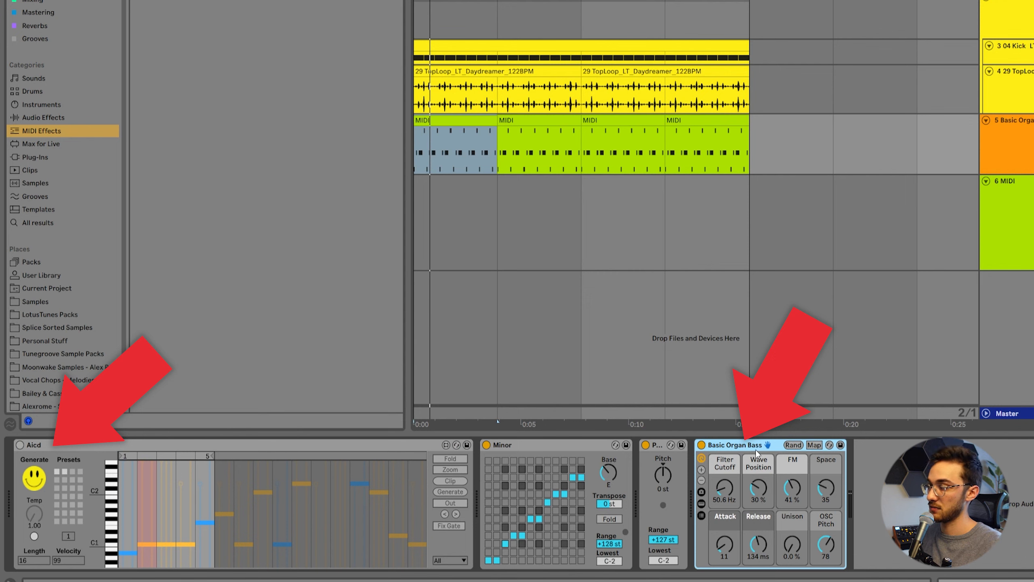
Add an audio track below the Basic Organ track and expand the Daydreamer pack's Atmosphere > Pads Evolving folder.
{"action": "left_click", "coordinate": [208, 455]}
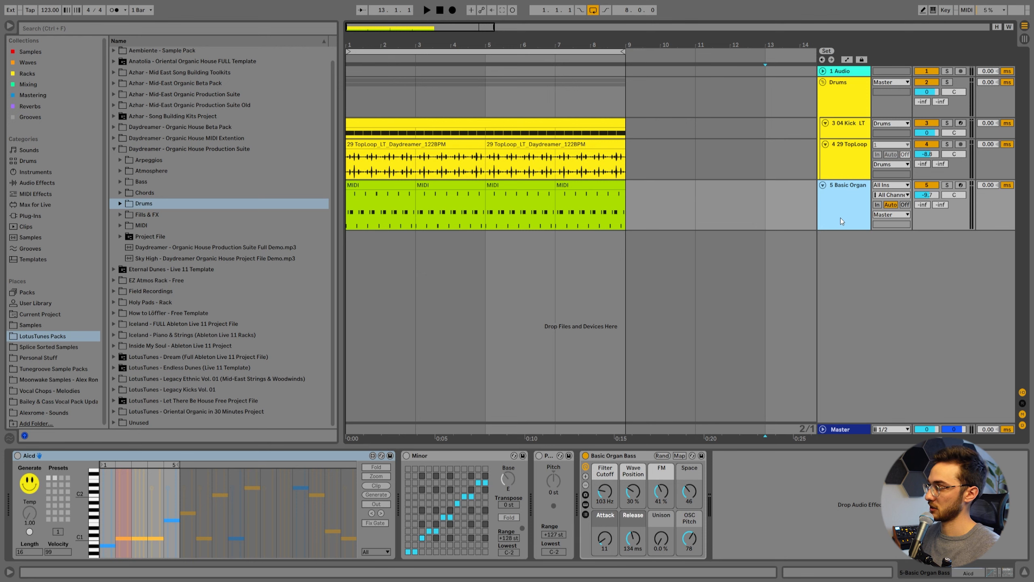
{"action": "key", "text": "ctrl+t"}
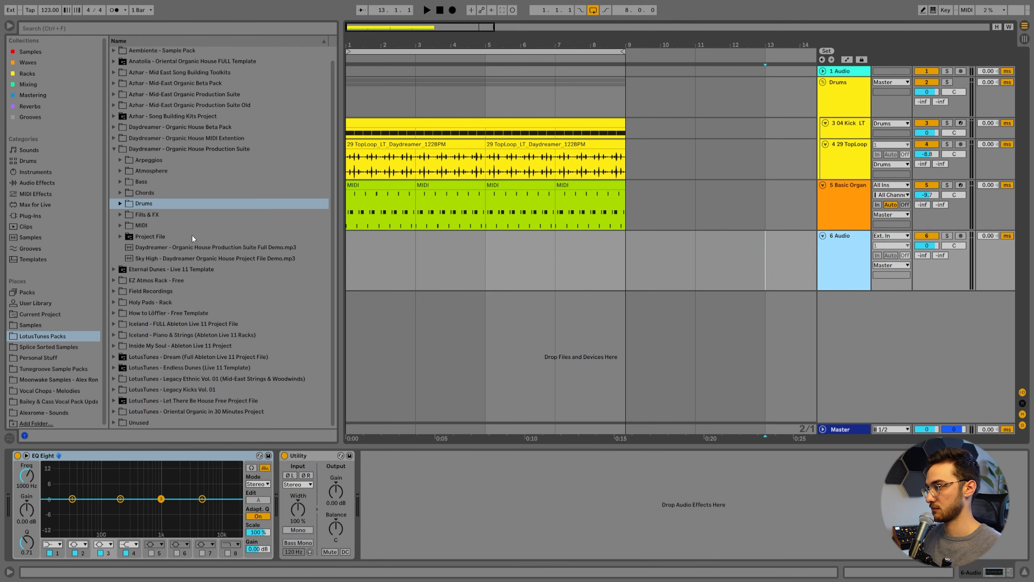
{"action": "left_click", "coordinate": [120, 169]}
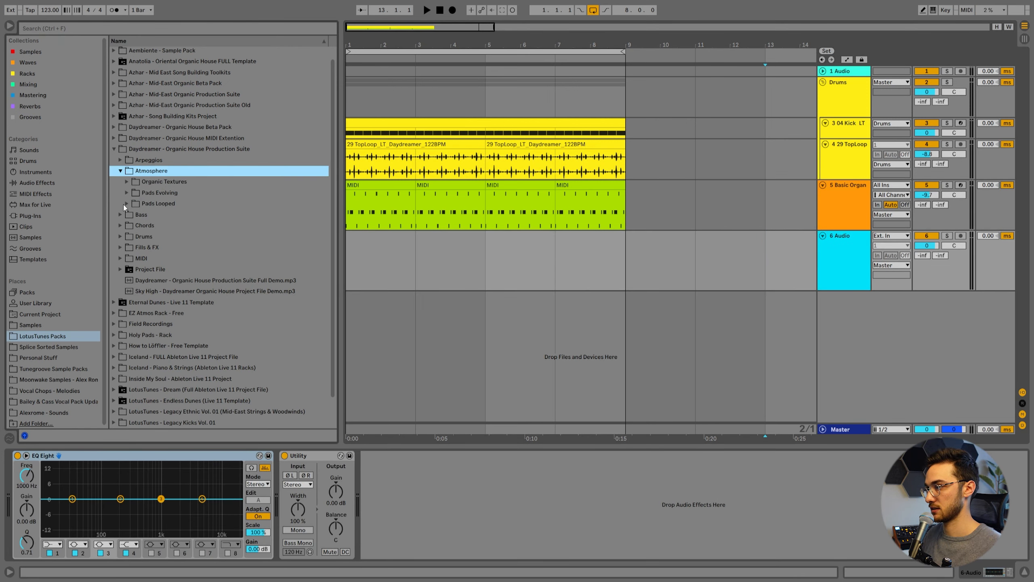
{"action": "left_click", "coordinate": [126, 192]}
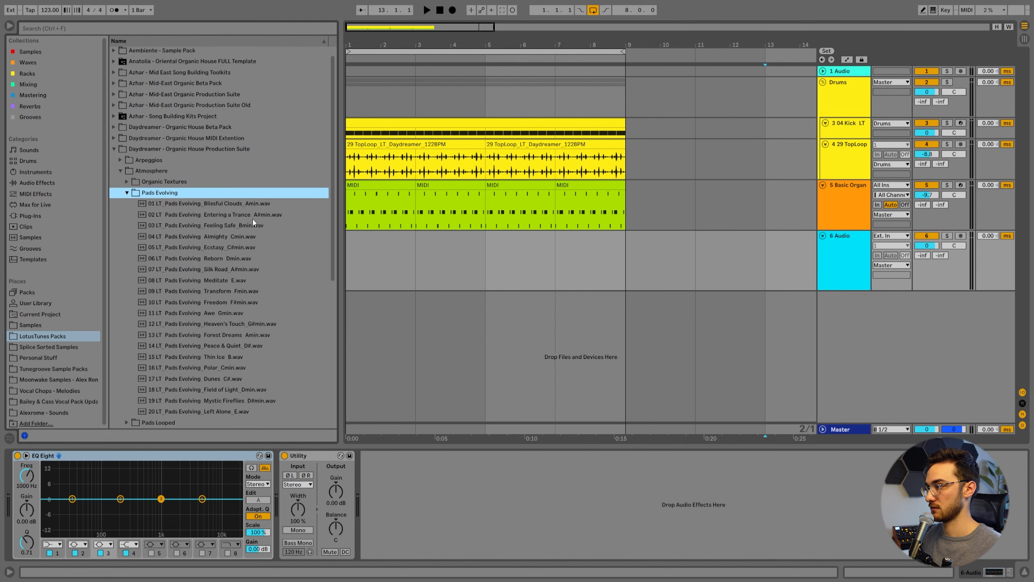
Audition several samples in the Pads Evolving folder, from 10 Freedom up through the list and ending with 12 Heaven's Touch.
{"action": "left_click", "coordinate": [222, 302]}
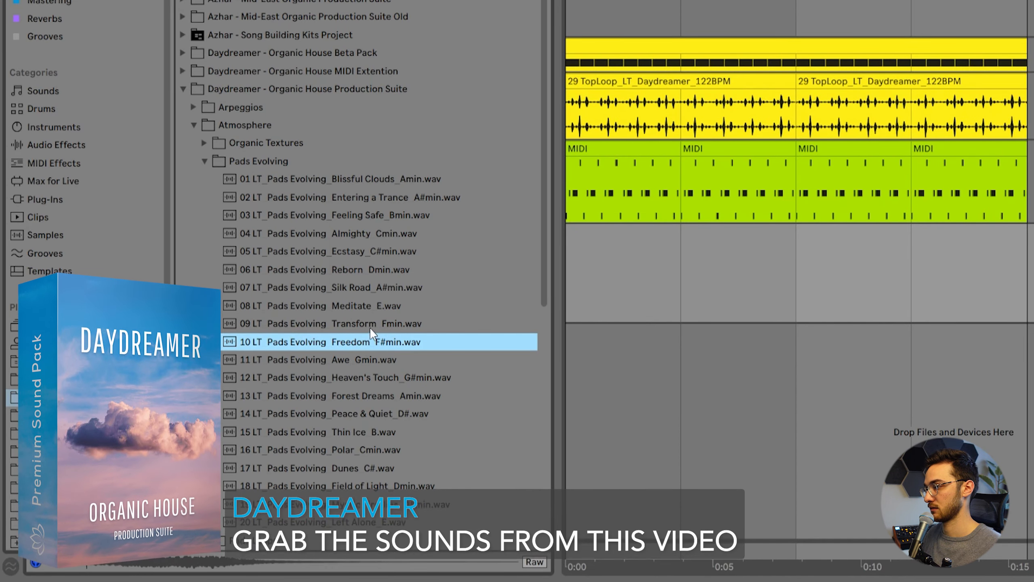
{"action": "left_click", "coordinate": [227, 291]}
{"action": "left_click", "coordinate": [226, 280]}
{"action": "left_click", "coordinate": [359, 269]}
{"action": "scroll", "coordinate": [357, 259], "scroll_direction": "down", "scroll_amount": 1}
{"action": "left_click", "coordinate": [351, 232]}
{"action": "left_click", "coordinate": [352, 217]}
{"action": "left_click", "coordinate": [352, 179]}
{"action": "left_click", "coordinate": [364, 358]}
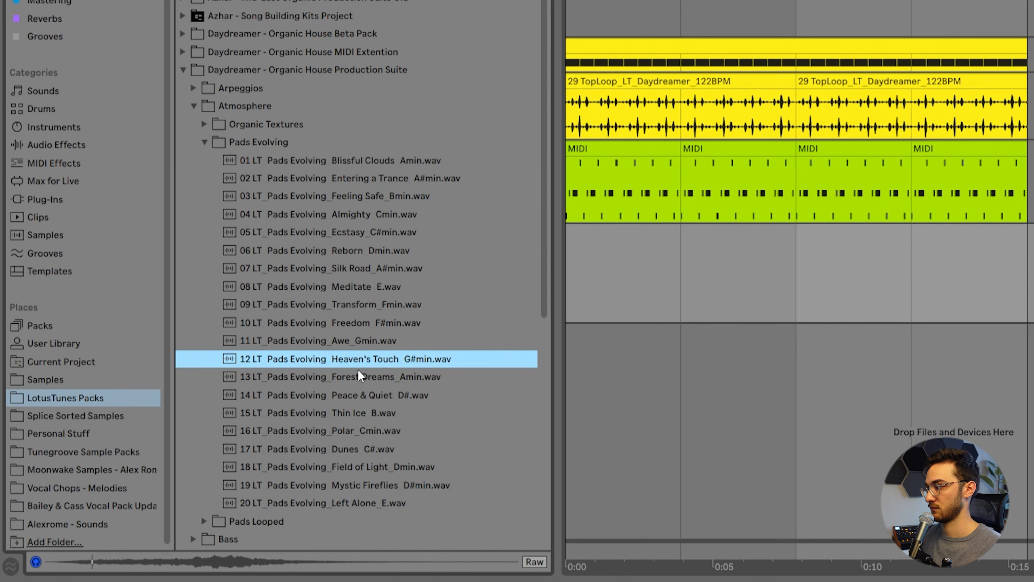
Place the 12 Heaven's Touch G#min pad at 1.1.1 on the new audio track and transpose its clip pitch to -2 semitones during playback.
{"action": "left_click_drag", "start_coordinate": [358, 369], "coordinate": [606, 284]}
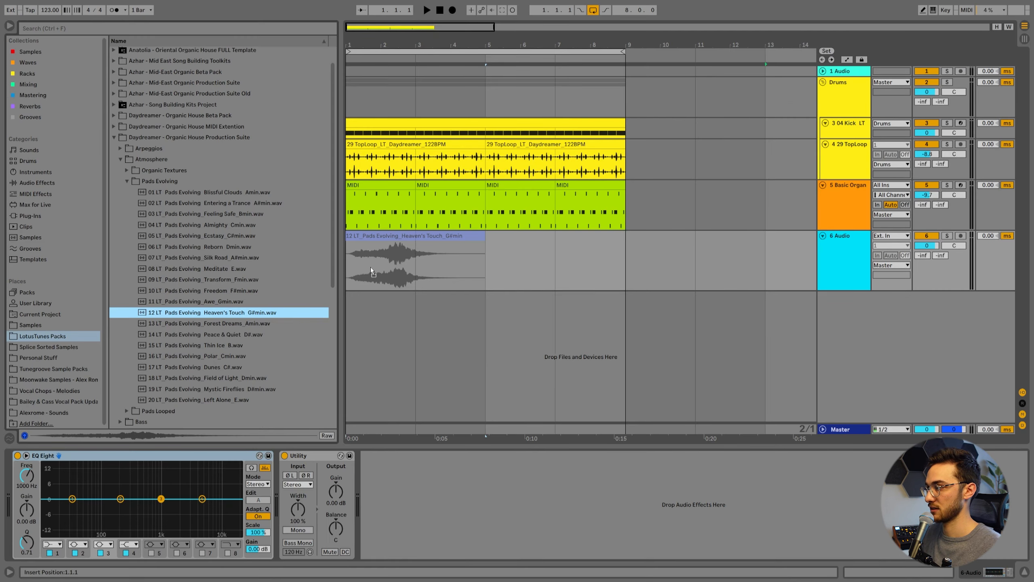
{"action": "left_click_drag", "start_coordinate": [370, 269], "coordinate": [371, 269]}
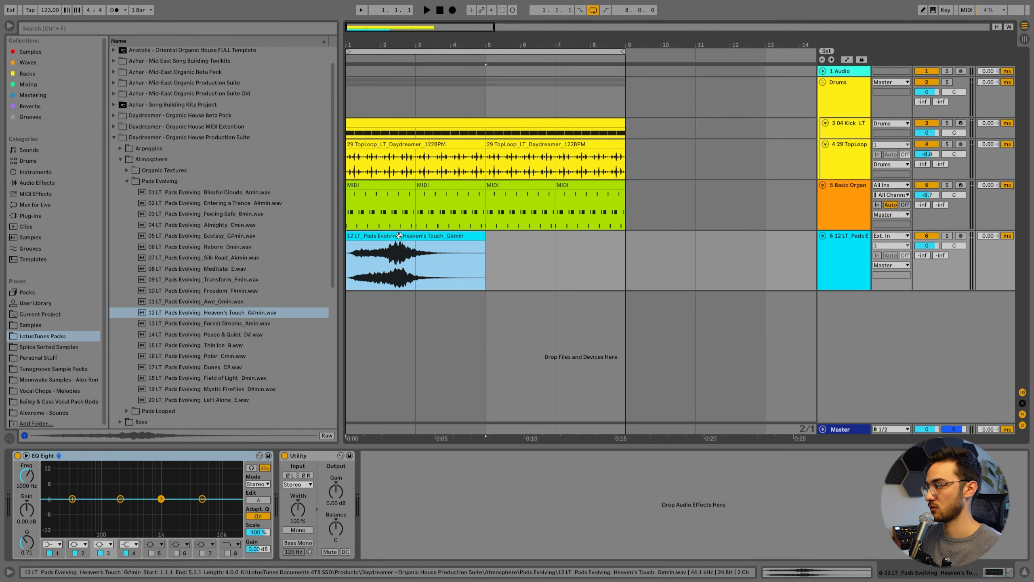
{"action": "double_click", "coordinate": [423, 237]}
{"action": "key", "text": "space"}
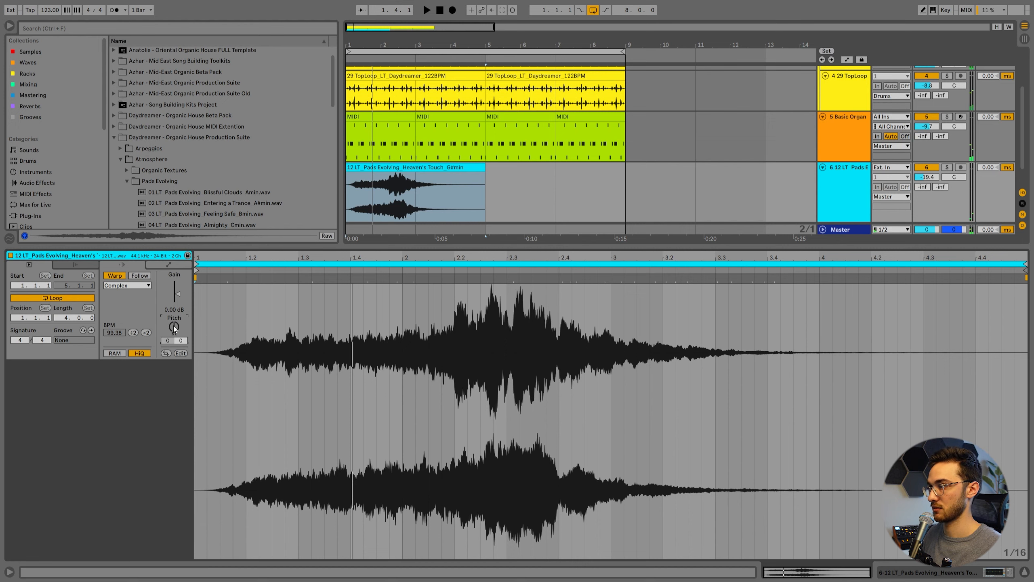
{"action": "left_click_drag", "start_coordinate": [173, 325], "coordinate": [173, 331]}
{"action": "key", "text": "space"}
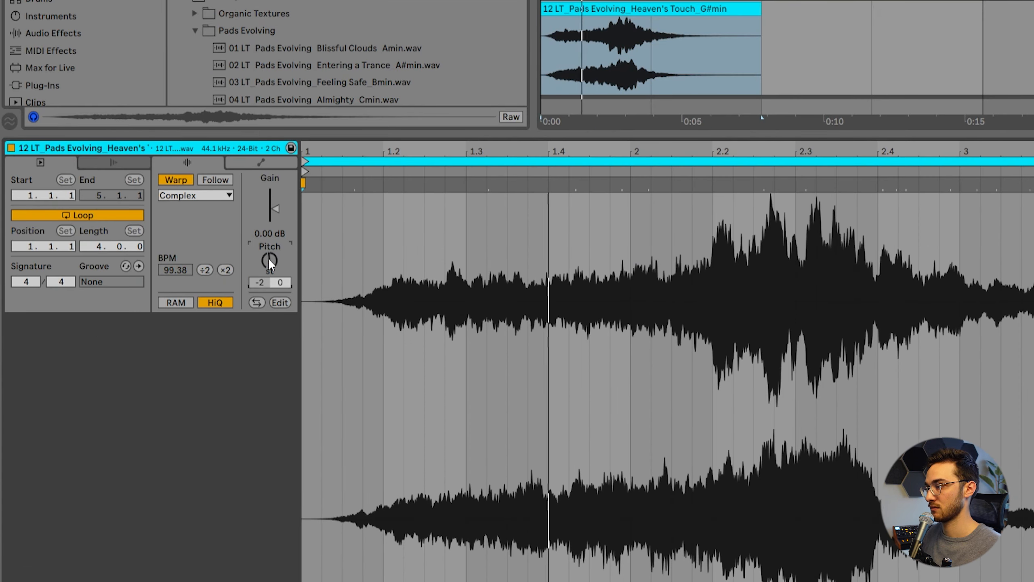
{"action": "key", "text": "Down"}
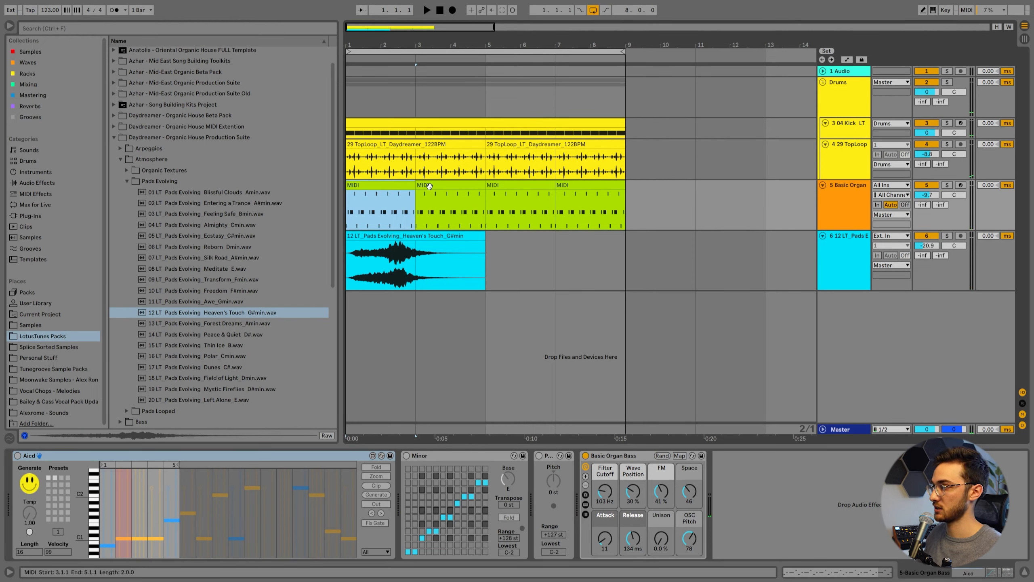
Delete the four MIDI clips on the Basic Organ track and reactivate the Aicd device.
{"action": "left_click", "coordinate": [594, 185], "text": "shift"}
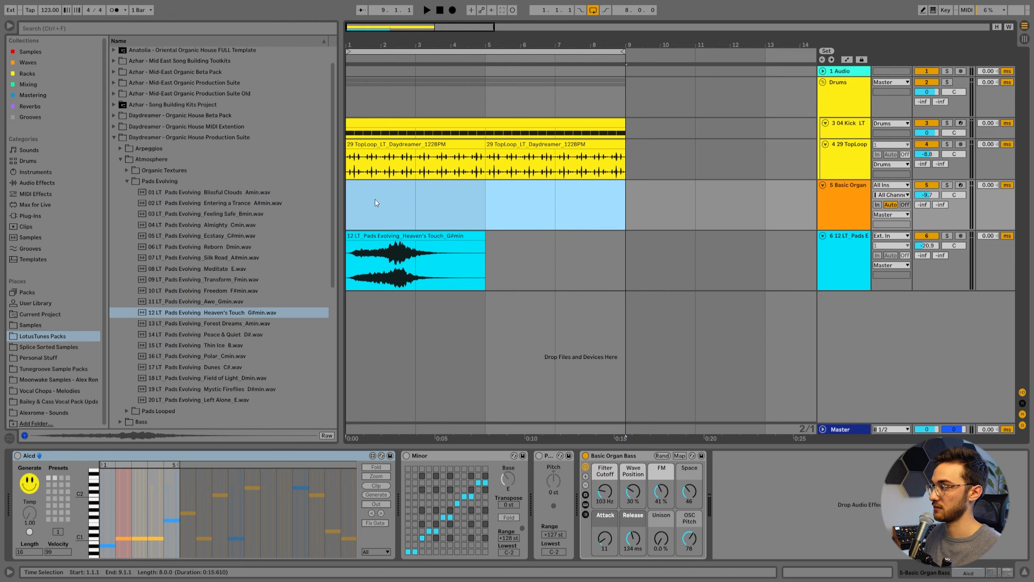
{"action": "key", "text": "Delete"}
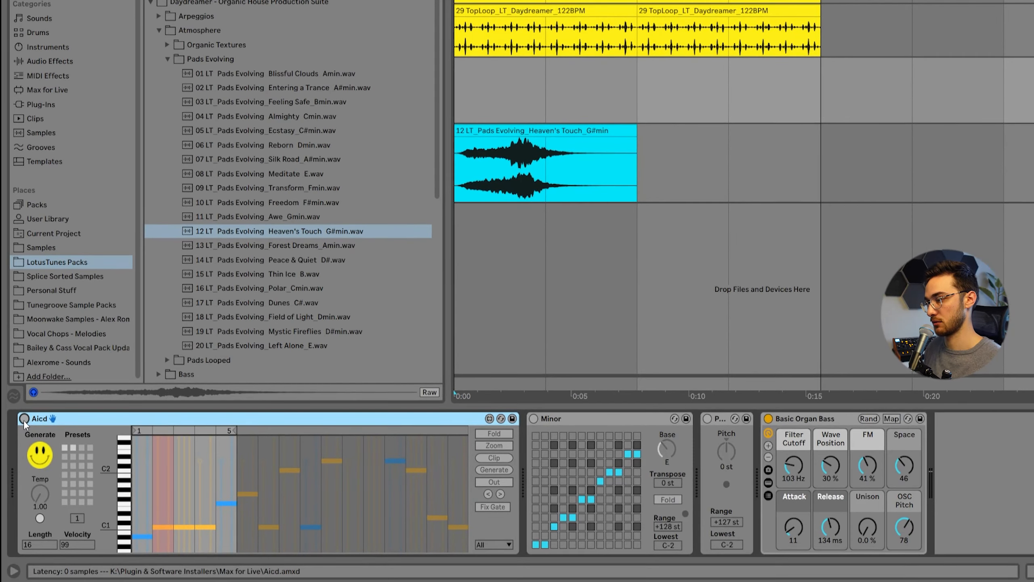
{"action": "left_click", "coordinate": [17, 455]}
With the loop playing, set the Minor scale's base to G# and generate a new Aicd pattern with the bass filter cutoff at 70.2 Hz.
{"action": "key", "text": "space"}
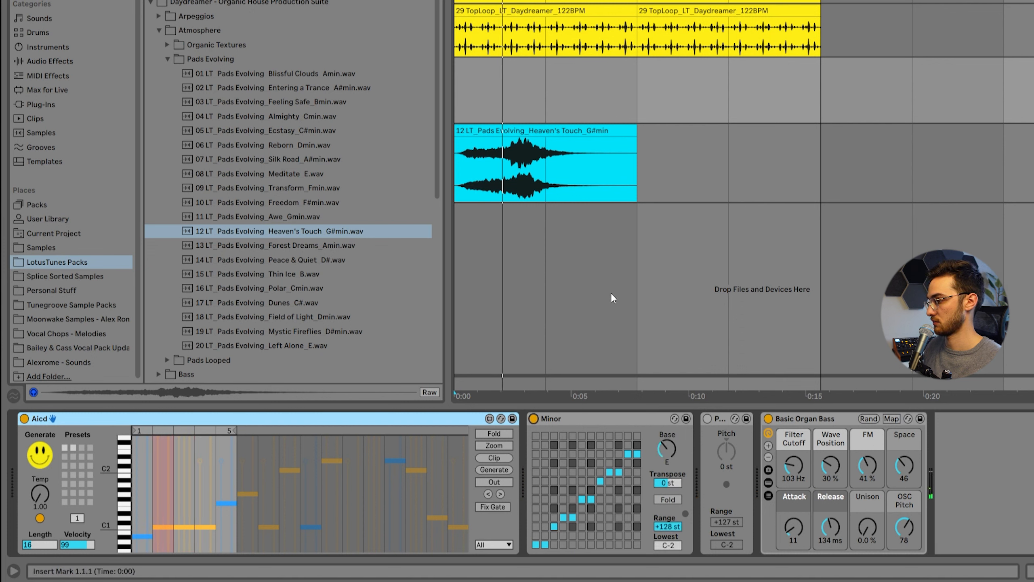
{"action": "left_click_drag", "start_coordinate": [669, 448], "coordinate": [670, 450]}
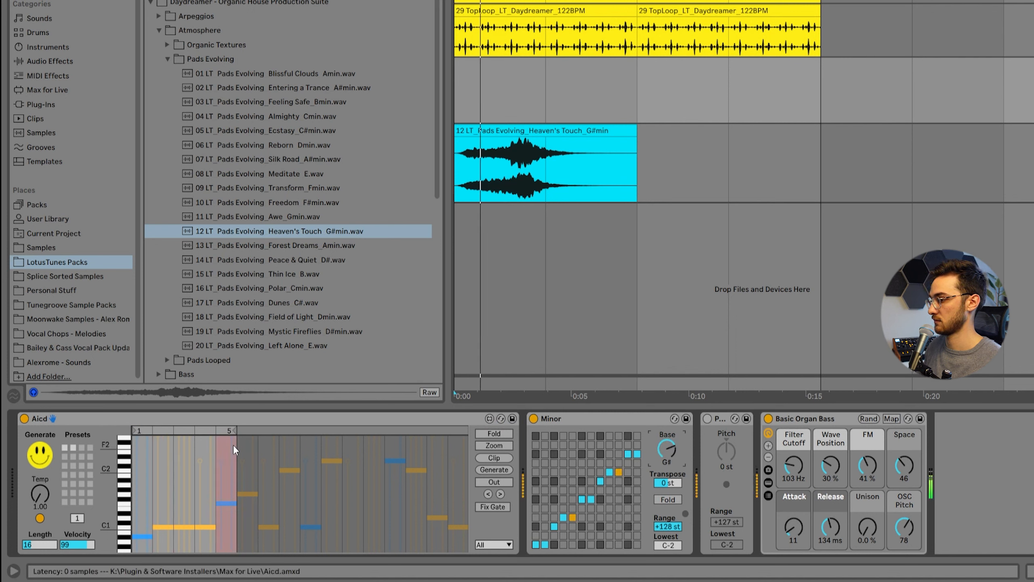
{"action": "left_click", "coordinate": [39, 456]}
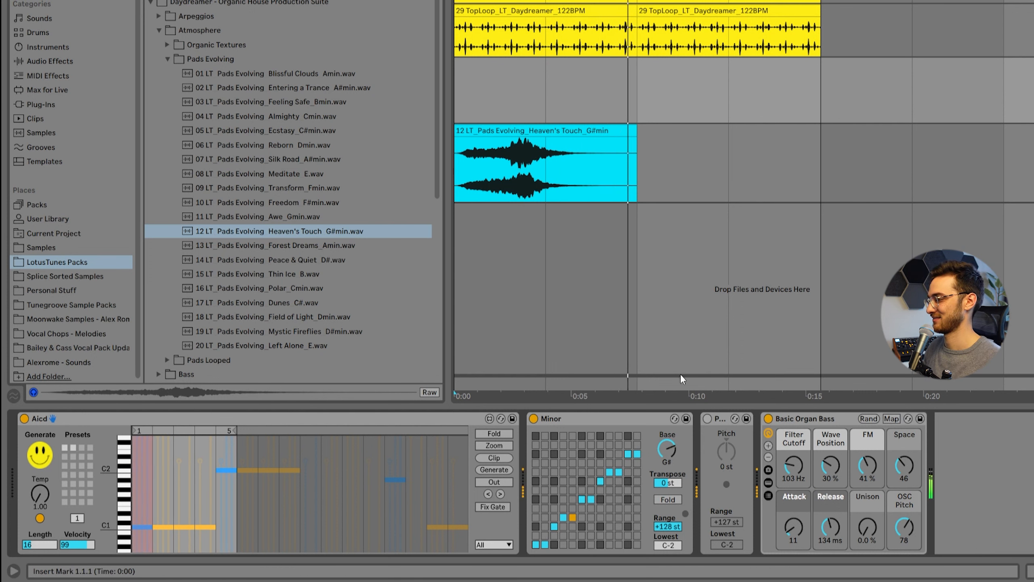
{"action": "left_click_drag", "start_coordinate": [794, 459], "coordinate": [794, 473]}
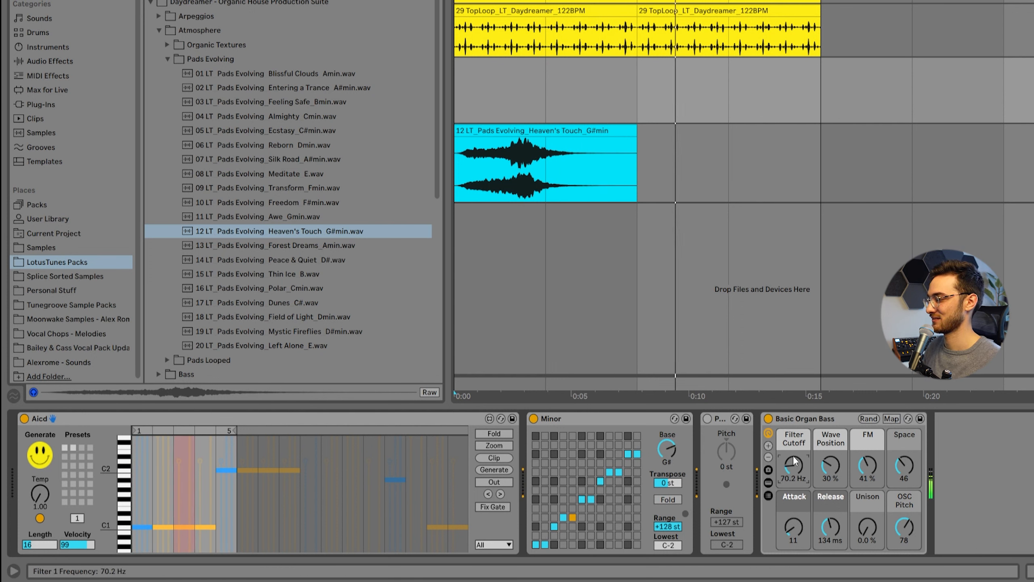
Add a Reverb to the Heaven's Touch pad track after the Utility device.
{"action": "left_click", "coordinate": [625, 128]}
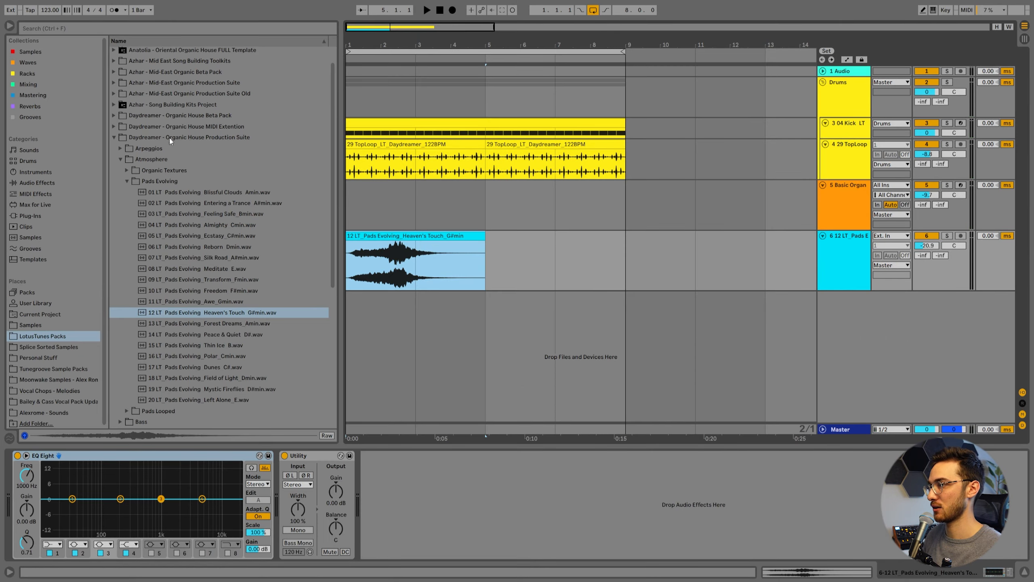
{"action": "left_click", "coordinate": [31, 105]}
{"action": "double_click", "coordinate": [143, 51]}
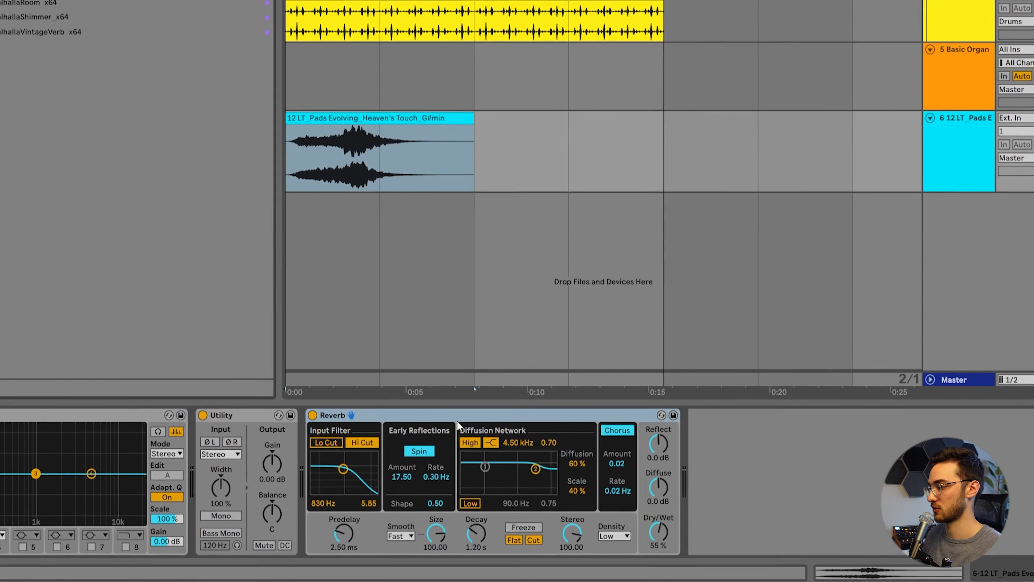
During playback, set the Reverb's dry/wet to 63 % and decay to 2.20 s, and enable Freeze.
{"action": "key", "text": "space"}
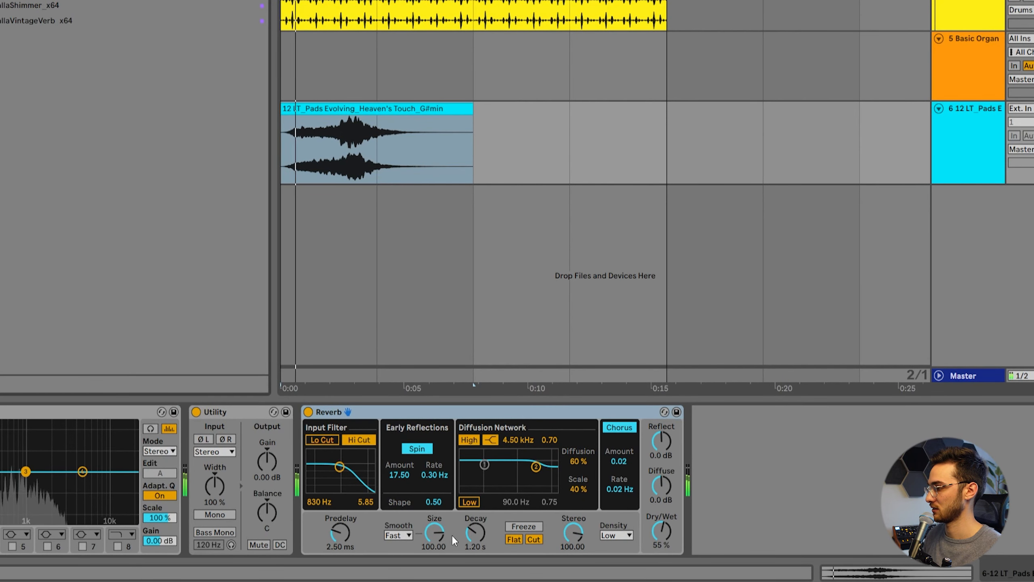
{"action": "left_click_drag", "start_coordinate": [662, 531], "coordinate": [661, 522]}
{"action": "left_click_drag", "start_coordinate": [476, 533], "coordinate": [475, 521]}
{"action": "left_click", "coordinate": [529, 527]}
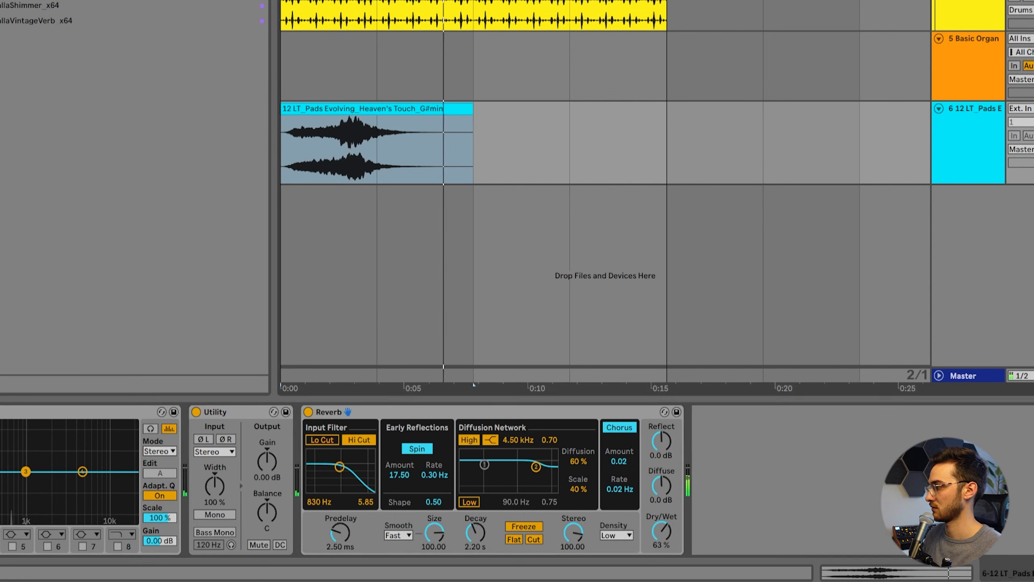
Deactivate the Heaven's Touch pad clip to hear only the frozen reverb tail, and reactivate the clip.
{"action": "left_click", "coordinate": [373, 113]}
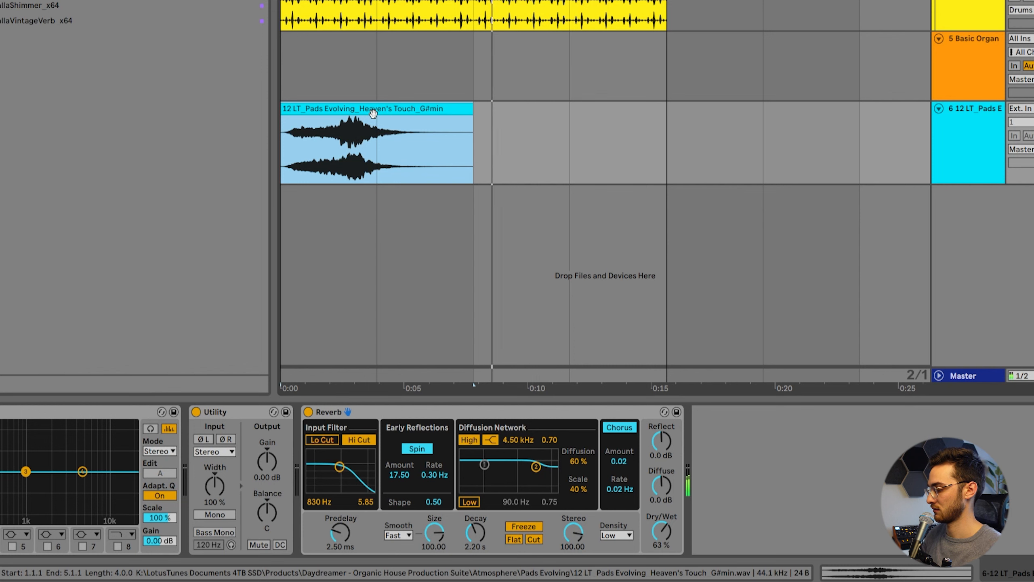
{"action": "key", "text": "0"}
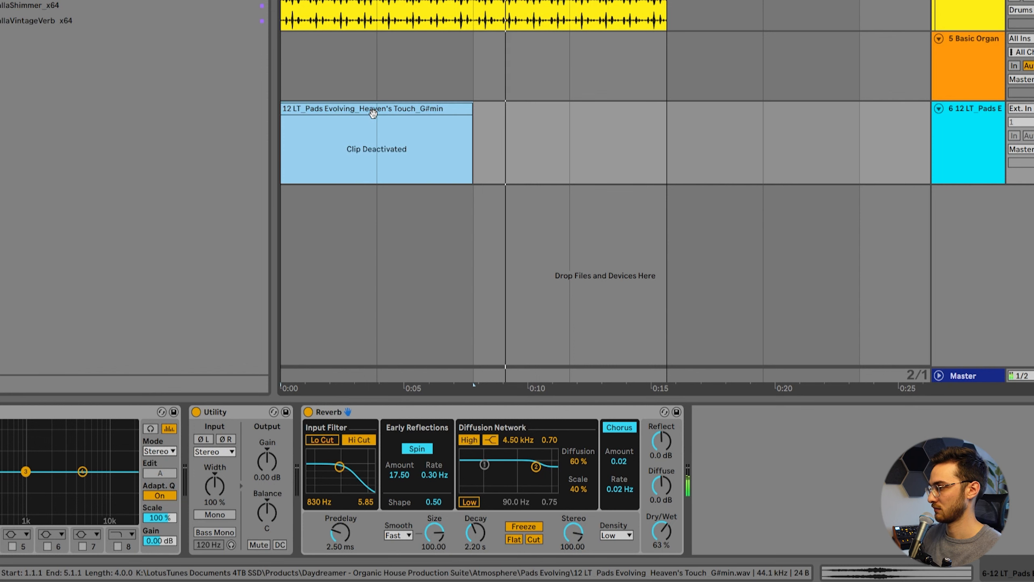
{"action": "left_click", "coordinate": [977, 28]}
{"action": "left_click", "coordinate": [985, 158]}
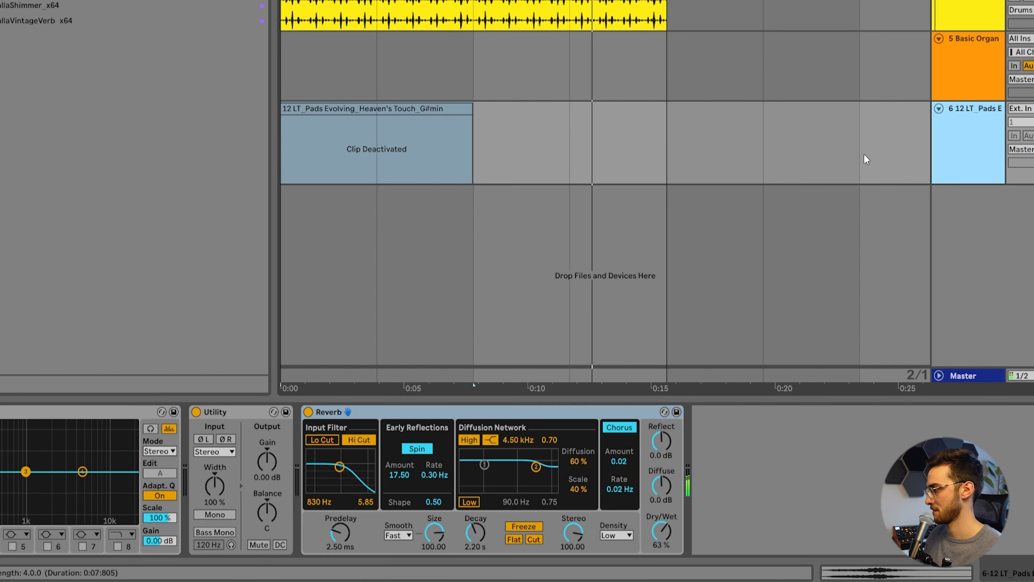
{"action": "left_click", "coordinate": [419, 106]}
{"action": "key", "text": "0"}
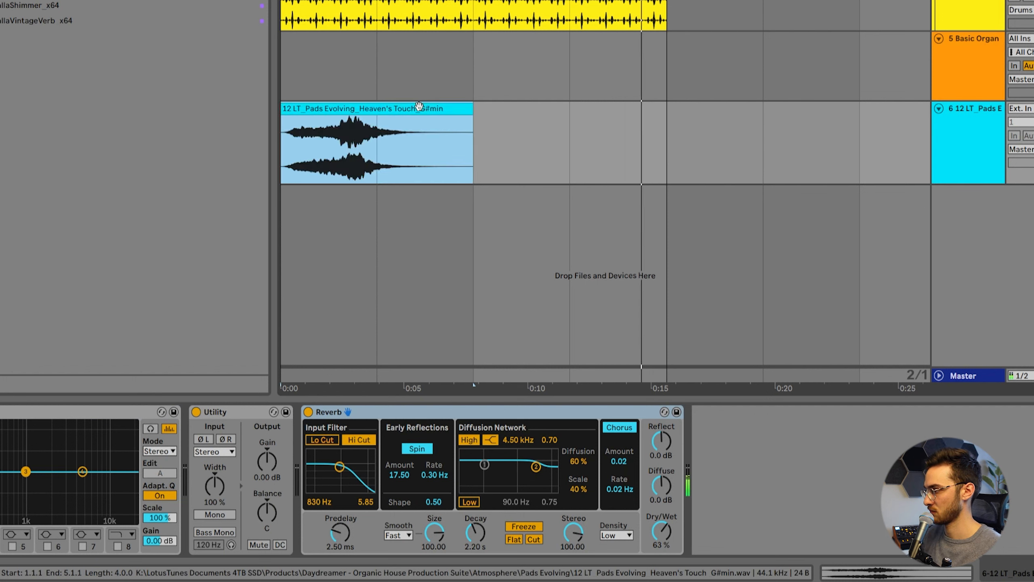